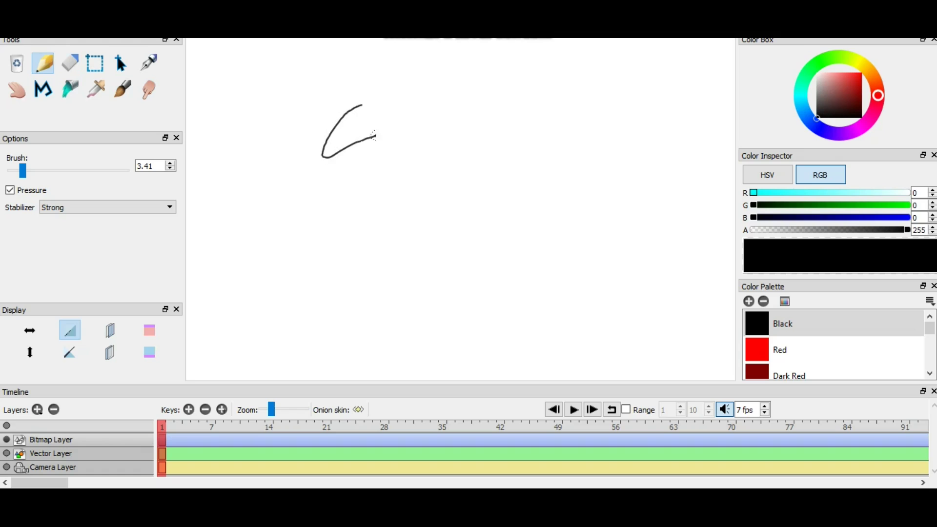
Try out wavy freehand strokes on the canvas with the Pencil and Brush tools.
click(170, 164)
click(170, 164)
click(170, 163)
click(170, 169)
scroll(151, 166, down, 2)
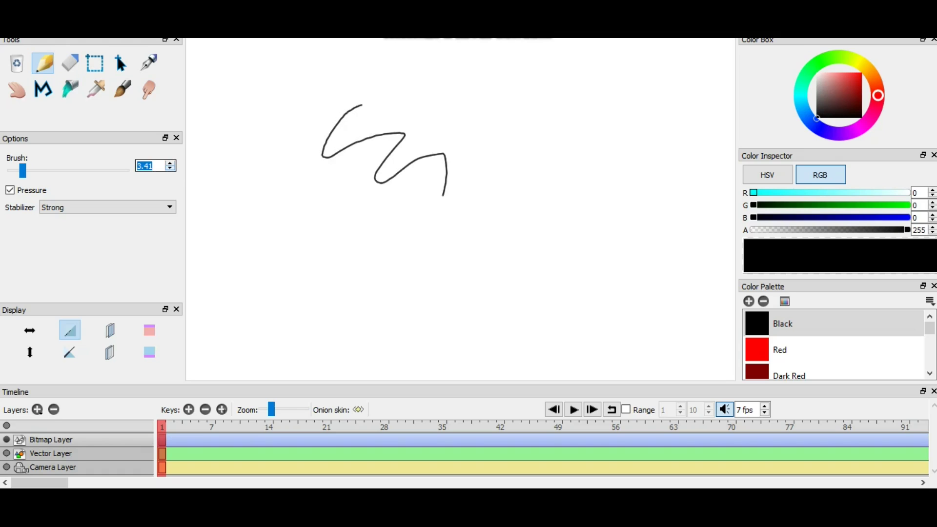
mouse_move(369, 221)
mouse_down()
mouse_move(382, 213)
mouse_move(502, 225)
mouse_up()
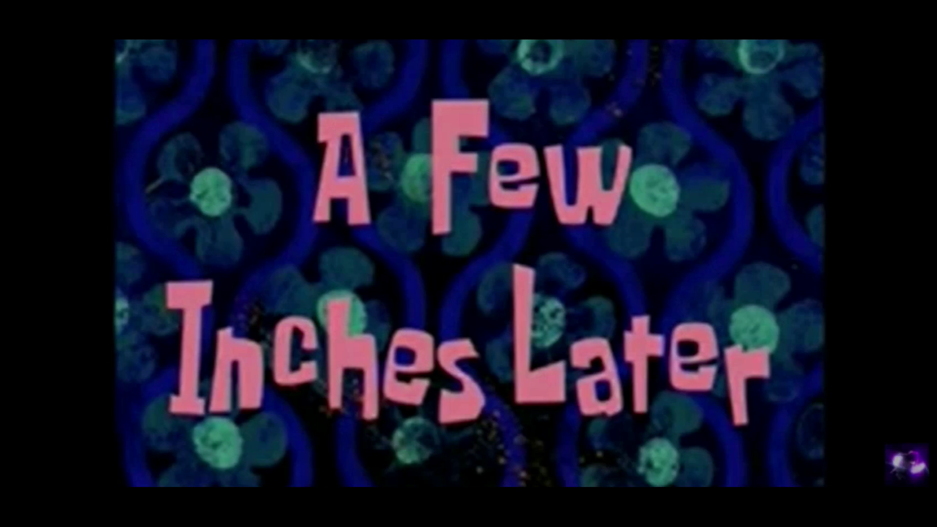
drag(305, 89, 397, 103)
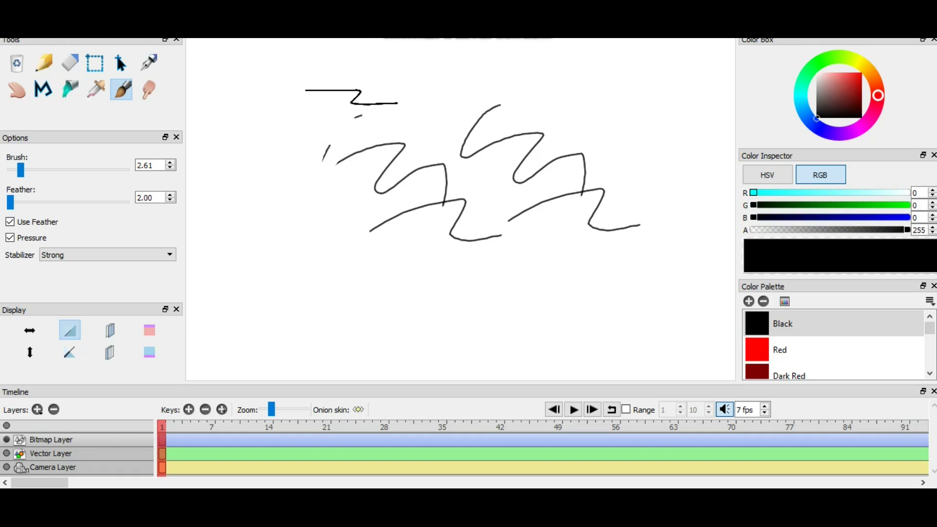
Clear the test strokes from the canvas, including two diagonal trial lines.
click(16, 64)
key(n)
key(p)
drag(295, 130, 377, 278)
drag(404, 246, 472, 155)
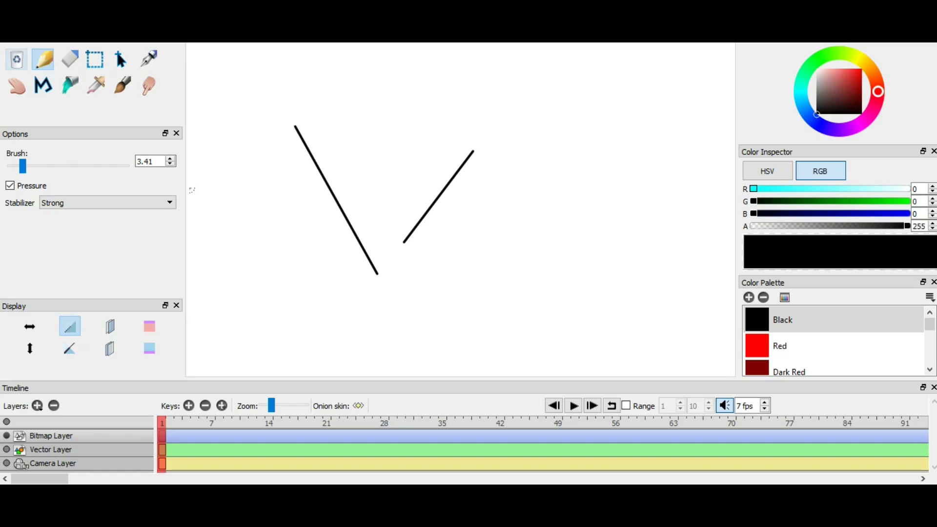
key(ctrl+d)
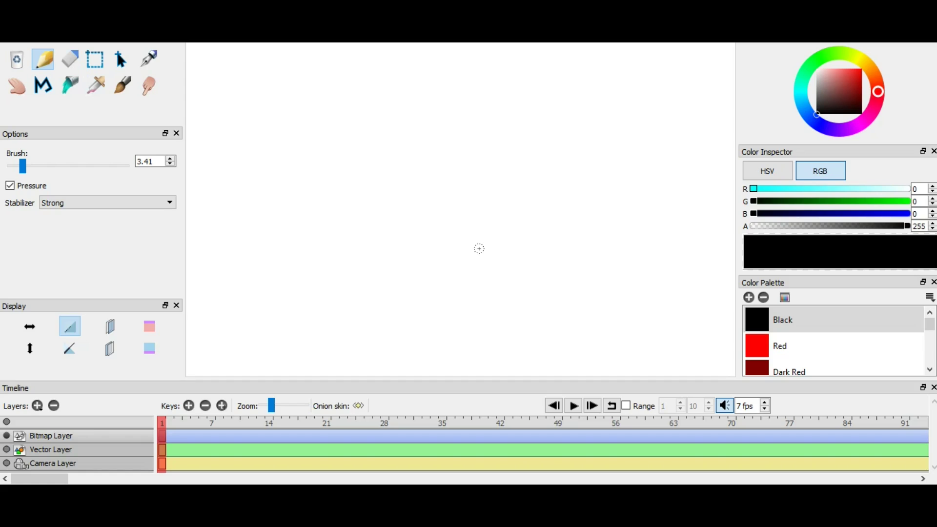
Sketch the pineapple house outline with a flat base, arched doorway, double oval window and leafy crown.
mouse_move(468, 226)
mouse_down()
mouse_move(467, 164)
mouse_move(491, 96)
mouse_move(604, 121)
mouse_move(576, 250)
mouse_up()
drag(479, 248, 576, 249)
drag(615, 240, 615, 237)
mouse_move(509, 250)
mouse_down()
mouse_move(511, 208)
mouse_move(566, 251)
mouse_up()
mouse_move(513, 126)
mouse_down()
mouse_move(524, 167)
mouse_move(514, 125)
mouse_up()
drag(512, 133, 512, 132)
mouse_move(500, 82)
mouse_down()
mouse_move(527, 49)
mouse_move(593, 90)
mouse_move(559, 49)
mouse_up()
Draw the horizon line across the scene in segments beside the houses, and finish the thin post near the pineapple house.
drag(467, 183, 364, 185)
drag(614, 181, 652, 182)
drag(664, 110, 667, 110)
drag(678, 176, 735, 175)
drag(204, 376, 186, 331)
mouse_move(187, 187)
mouse_down()
mouse_move(282, 178)
mouse_move(205, 187)
mouse_up()
Draw the tall head-shaped tower house beside the pineapple house and erase the horizon line crossing it.
mouse_move(286, 186)
mouse_down()
mouse_move(305, 184)
mouse_move(308, 93)
mouse_move(387, 55)
mouse_up()
drag(423, 220, 415, 43)
drag(318, 61, 322, 43)
mouse_move(305, 185)
mouse_down()
mouse_move(321, 217)
mouse_move(423, 211)
mouse_up()
key(e)
drag(374, 185, 421, 181)
Draw four steps below the tower's doorway and the outline of the winding road in front of both houses.
key(n)
mouse_move(325, 218)
mouse_down()
mouse_move(358, 226)
mouse_move(338, 277)
mouse_up()
mouse_move(252, 210)
mouse_down()
mouse_move(365, 318)
mouse_move(510, 250)
mouse_up()
drag(567, 252, 735, 330)
drag(211, 200, 186, 239)
Draw two small stones and a grass tuft between the houses, cleaning up the overlapping horizon with a smaller eraser.
key(e)
key(n)
mouse_move(414, 270)
mouse_down()
mouse_move(402, 277)
mouse_move(449, 274)
mouse_up()
mouse_move(422, 191)
mouse_down()
mouse_move(440, 151)
mouse_move(447, 154)
mouse_up()
drag(448, 203, 455, 185)
click(70, 59)
drag(38, 166, 25, 166)
drag(426, 182, 431, 182)
Draw a matching grass tuft between the tower's base and the round rock.
click(44, 59)
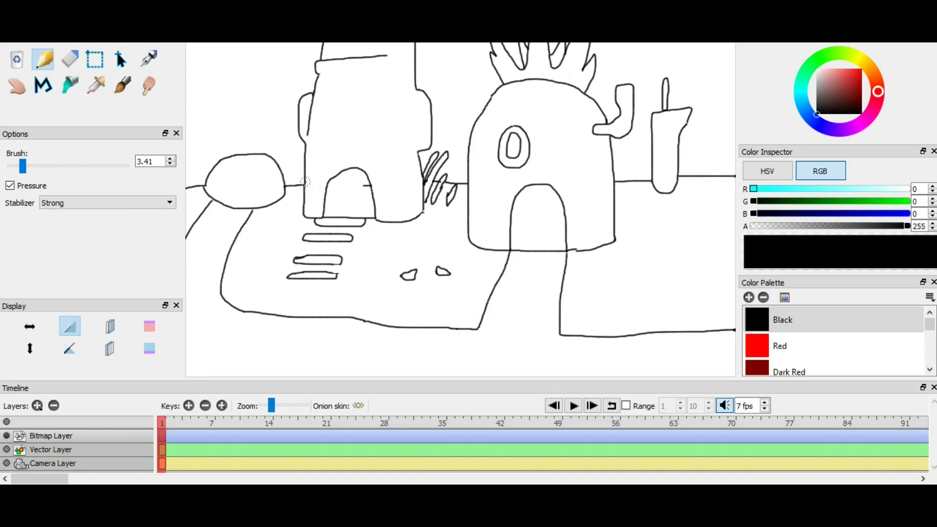
drag(304, 166, 295, 153)
drag(304, 185, 289, 164)
click(70, 59)
click(43, 59)
Fill the pineapple house's body with the palette's Orange.
key(k)
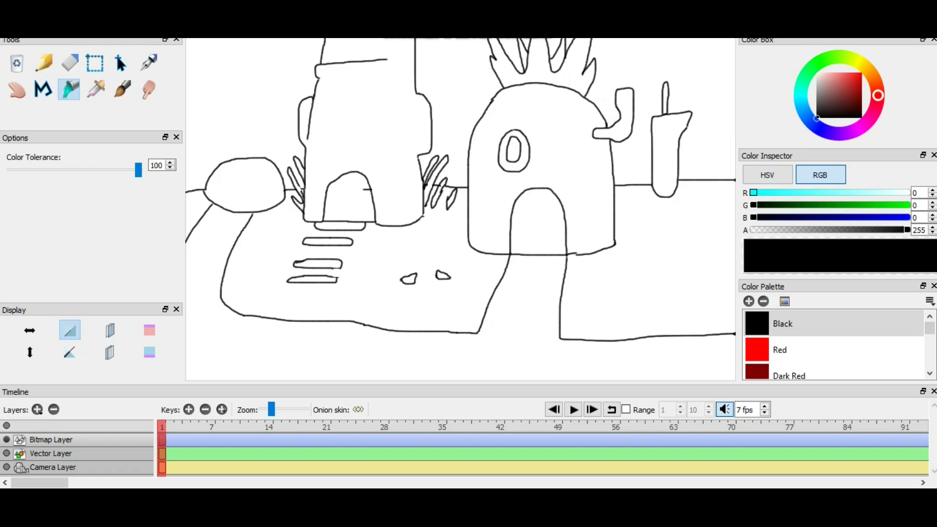
click(865, 67)
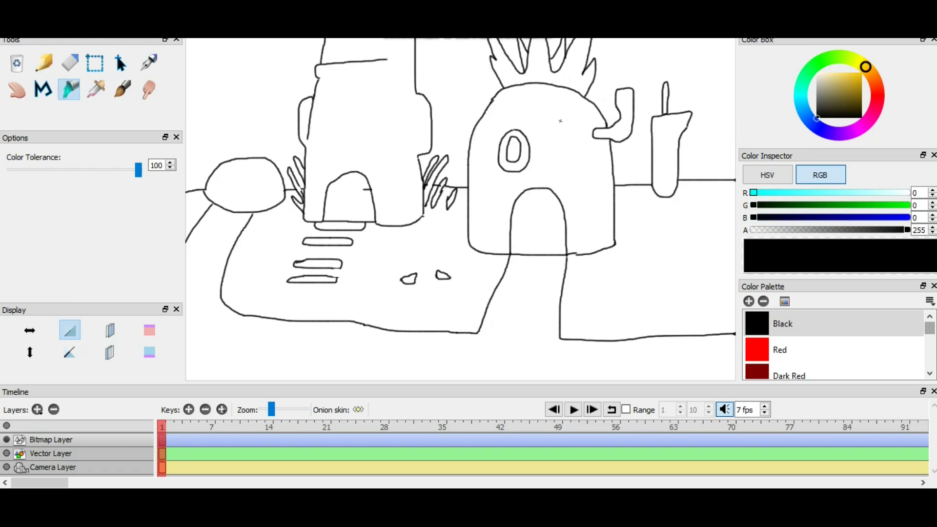
scroll(761, 348, down, 1)
click(761, 348)
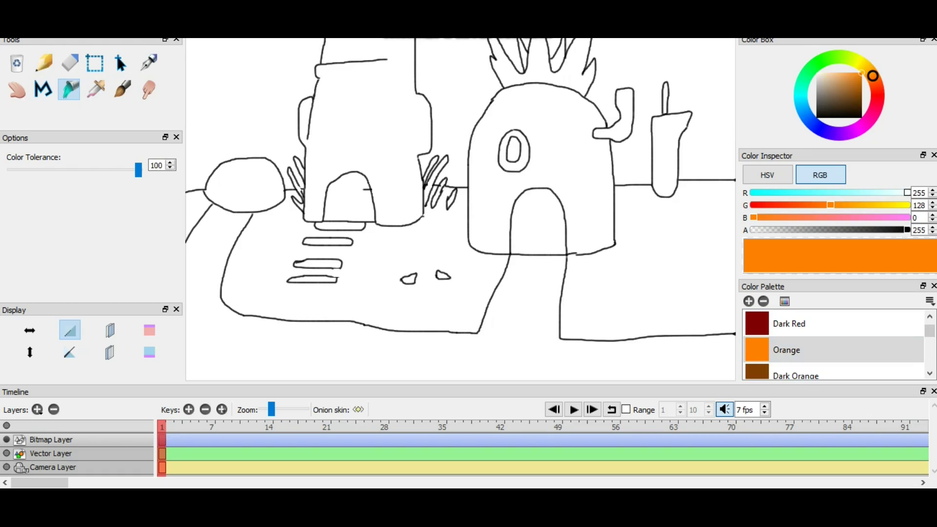
click(593, 182)
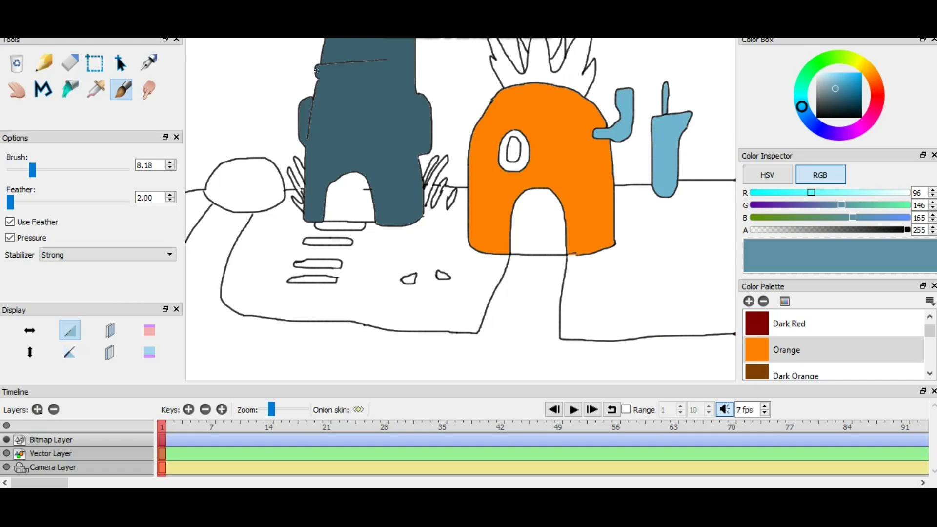
Paint the tower's brow and nose in lighter blue, and block in darker shadow areas on its face and shaded side.
mouse_move(316, 72)
mouse_down()
mouse_move(382, 65)
mouse_move(347, 151)
mouse_move(355, 122)
mouse_up()
click(833, 104)
mouse_move(378, 220)
mouse_down()
mouse_move(359, 92)
mouse_move(343, 76)
mouse_up()
mouse_move(351, 77)
mouse_down()
mouse_move(369, 70)
mouse_move(393, 74)
mouse_up()
mouse_move(390, 70)
mouse_down()
mouse_move(406, 97)
mouse_move(380, 219)
mouse_up()
drag(343, 174, 321, 220)
click(69, 89)
mouse_move(308, 150)
mouse_down()
mouse_move(319, 82)
mouse_move(364, 163)
mouse_move(355, 82)
mouse_up()
click(386, 127)
Deepen the dark shading down the tower's shaded side and along its opposite edge.
click(121, 89)
click(830, 111)
drag(377, 220, 362, 165)
mouse_move(396, 40)
mouse_down()
mouse_move(396, 66)
mouse_move(400, 41)
mouse_up()
drag(389, 82, 401, 219)
click(70, 89)
click(379, 141)
click(121, 89)
drag(305, 220, 308, 145)
drag(308, 136, 319, 76)
Paint light blue rings for the tower's two eyes and fill their centers with black.
click(828, 83)
drag(375, 69, 374, 96)
mouse_move(374, 96)
mouse_down()
mouse_move(374, 68)
mouse_move(334, 96)
mouse_move(333, 83)
mouse_up()
click(817, 115)
drag(370, 80, 377, 74)
Outline the tower's ear and nose with thin black lines and paint a black shadow under the brow.
click(43, 61)
drag(423, 106, 423, 140)
mouse_move(320, 92)
mouse_down()
mouse_move(337, 97)
mouse_move(326, 162)
mouse_move(359, 163)
mouse_up()
click(122, 88)
drag(336, 78, 361, 73)
Add small black pencil specks over the tower's walls and ear for a stone texture.
key(n)
drag(305, 222, 305, 142)
mouse_move(386, 87)
mouse_down()
mouse_move(362, 68)
mouse_move(315, 65)
mouse_move(371, 58)
mouse_up()
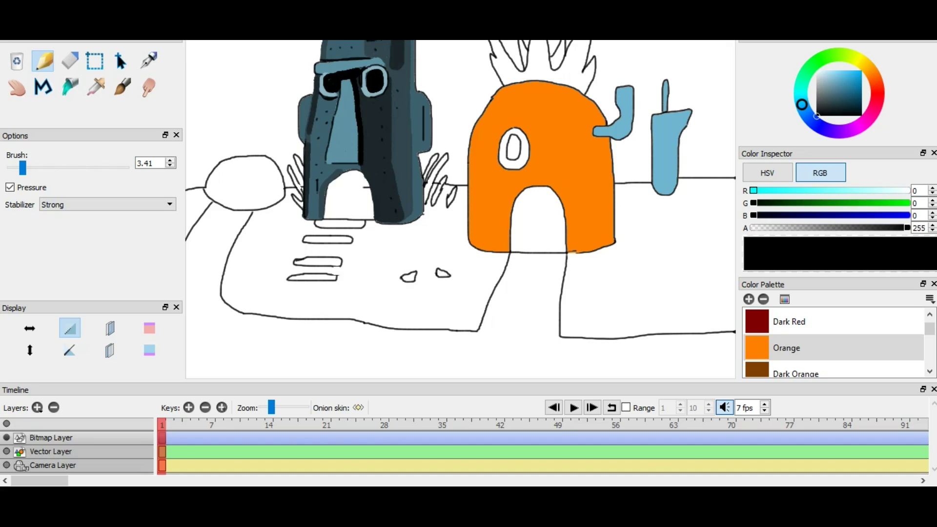
click(407, 184)
click(464, 274)
click(412, 143)
click(428, 113)
Brush pale blue highlights onto the tower's nose, forehead and area beside the doorway.
click(828, 80)
key(b)
drag(336, 127, 334, 157)
drag(350, 54, 337, 49)
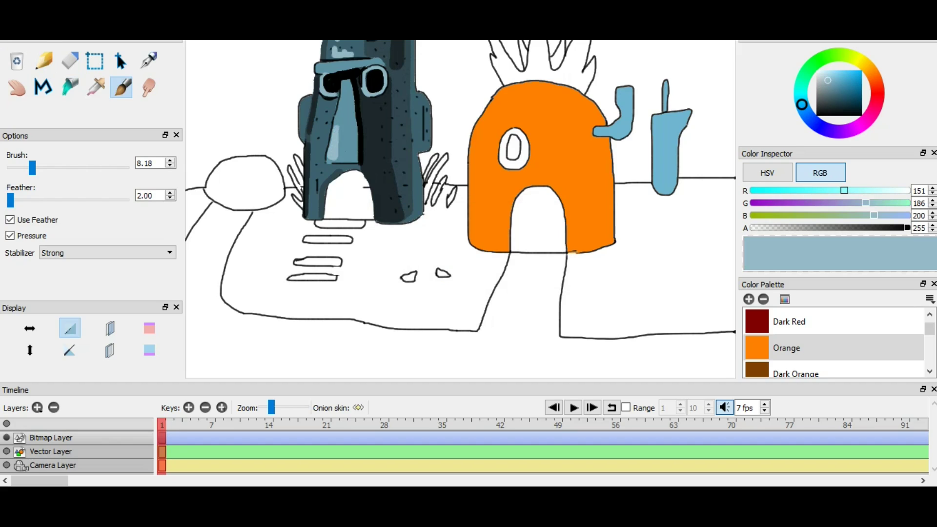
click(325, 173)
Sample black from the tower's eye and paint heavy shadows beside and under the nose and around the doorway arch.
key(p)
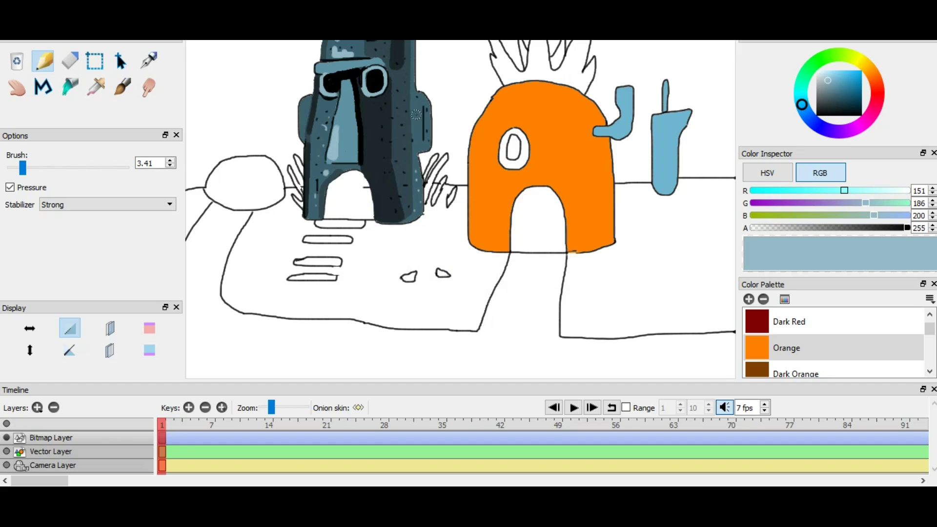
alt+click(374, 89)
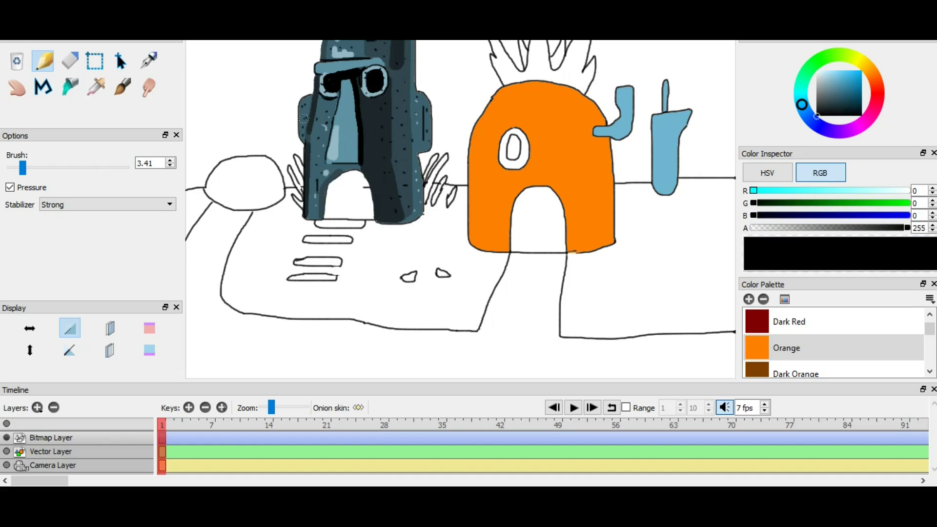
key(b)
mouse_move(356, 160)
mouse_down()
mouse_move(328, 164)
mouse_move(322, 218)
mouse_up()
drag(383, 183, 359, 118)
key(p)
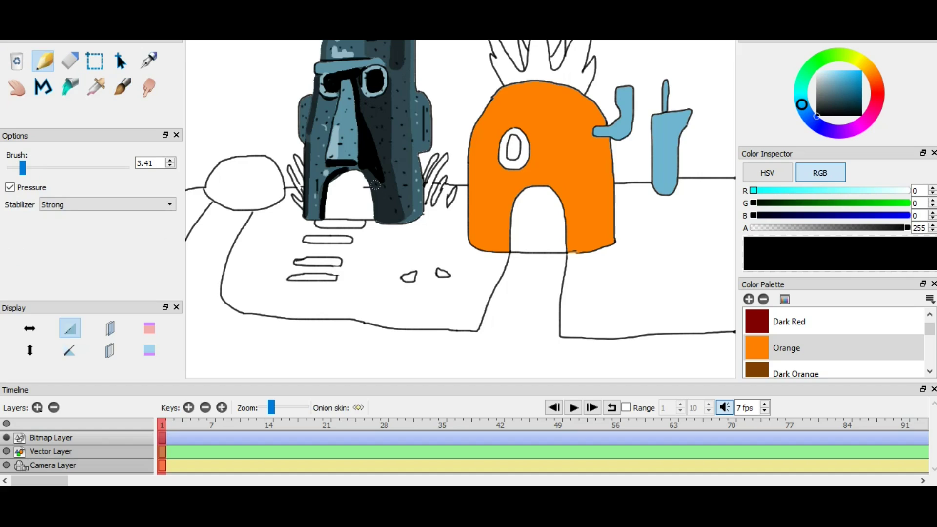
Fill the tower's door with orange-brown and shade it with a darker tone of the same hue.
click(70, 88)
click(873, 74)
click(851, 78)
click(350, 199)
click(122, 88)
click(847, 91)
mouse_move(328, 216)
mouse_down()
mouse_move(344, 174)
mouse_move(369, 198)
mouse_up()
Add black vertical plank lines and small touch-ups to the tower's door.
click(43, 88)
click(336, 174)
double_click(336, 217)
click(853, 86)
Draw a small round doorknob on the tower's door and fill it with golden yellow.
click(44, 61)
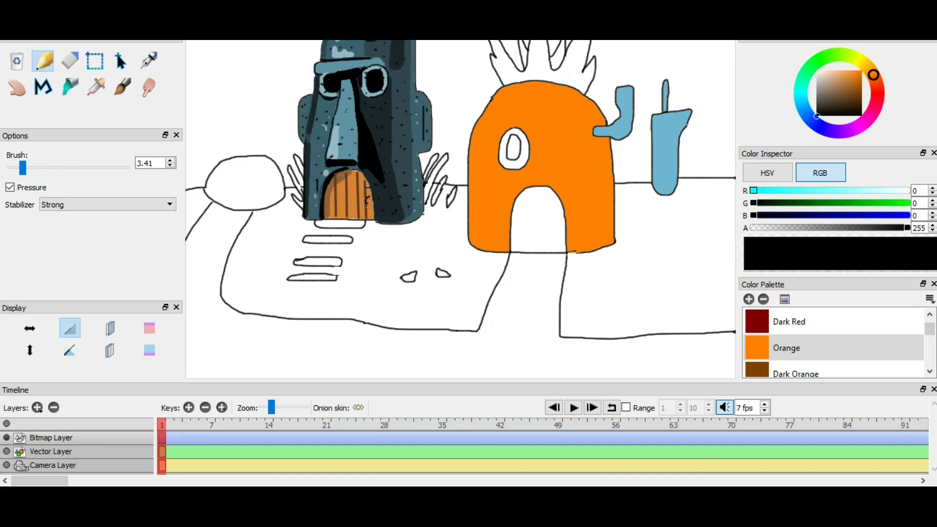
click(70, 87)
click(858, 59)
click(846, 79)
click(369, 201)
Fill the round rock with dark reddish brown, and add brush shading and lighter pinkish highlights.
click(876, 104)
click(849, 95)
click(833, 103)
click(244, 184)
click(122, 87)
mouse_move(205, 187)
mouse_down()
mouse_move(227, 158)
mouse_move(239, 166)
mouse_up()
click(828, 88)
drag(210, 182, 240, 181)
click(43, 61)
Fill the four steps below the tower's door with golden brown.
click(70, 87)
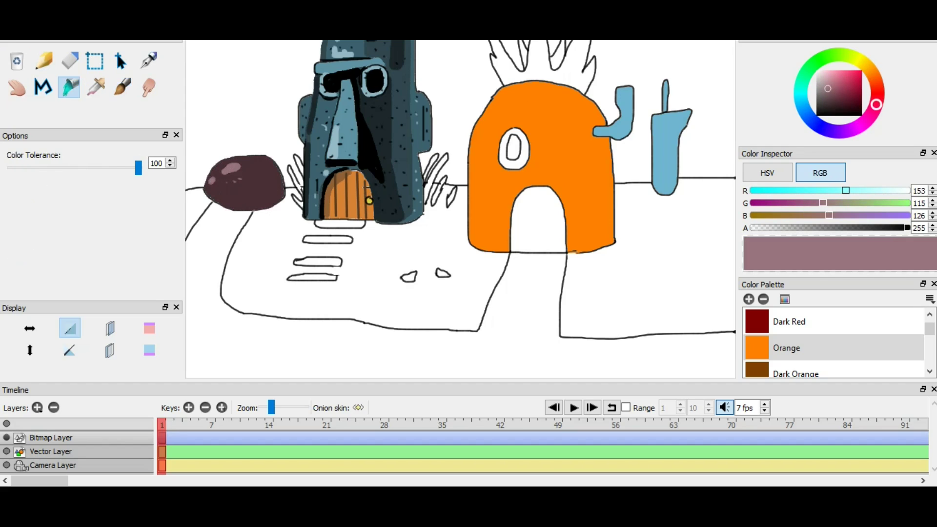
click(871, 71)
click(846, 79)
click(340, 225)
click(312, 278)
Shade the four steps with darker brown brush strokes (RGB 133, 95, 42).
click(122, 87)
click(847, 93)
drag(289, 280, 335, 280)
mouse_move(295, 264)
mouse_down()
mouse_move(333, 264)
mouse_move(351, 242)
mouse_up()
drag(317, 225, 357, 226)
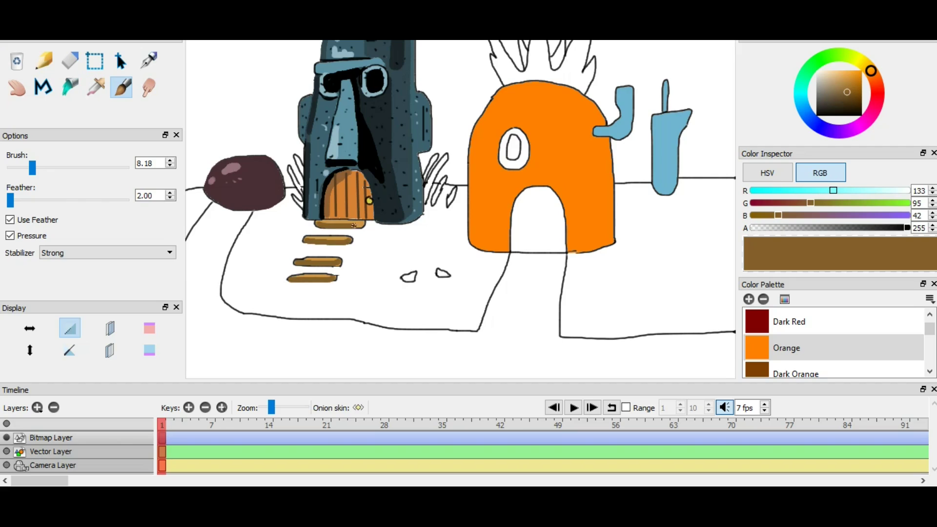
Fill the grass blades on both sides of the tower with green and brush shading onto them.
click(70, 87)
click(298, 167)
click(432, 170)
click(438, 192)
click(451, 197)
click(122, 86)
drag(290, 170, 299, 189)
Fill the winding road with pale gray-green and brush darker green strokes along its near edge.
click(69, 87)
click(826, 85)
click(555, 355)
click(122, 88)
click(826, 97)
drag(187, 360, 238, 372)
drag(188, 366, 261, 374)
Paint muted green shading strokes (RGB 116, 145, 118) along the road's bend and foreground.
click(826, 90)
drag(212, 301, 260, 320)
drag(317, 360, 373, 365)
drag(264, 376, 188, 359)
drag(187, 368, 211, 376)
drag(537, 367, 666, 368)
drag(655, 378, 733, 377)
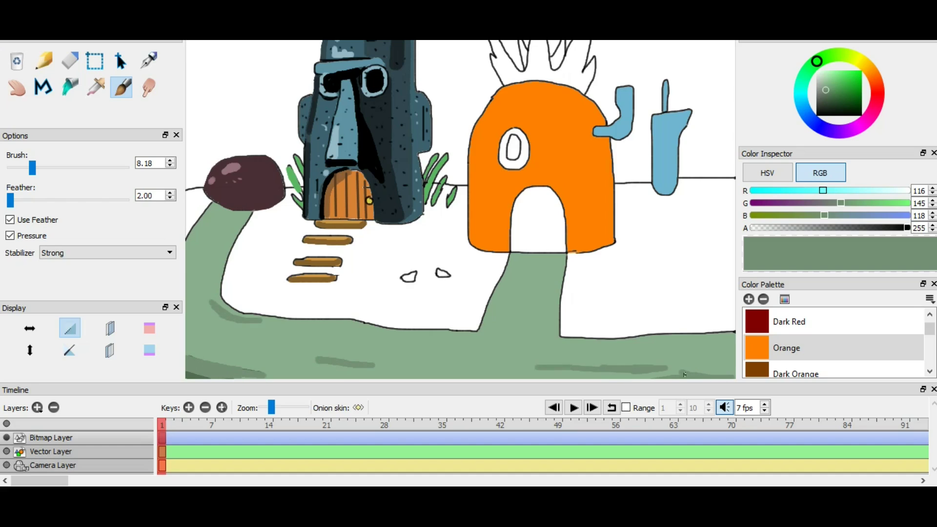
Finish the road's darker shading and draw thin pale green flecks (RGB 187, 220, 189) across it with the Pencil.
drag(646, 346, 675, 347)
click(824, 79)
click(43, 61)
click(822, 77)
click(206, 279)
click(198, 307)
click(545, 322)
drag(500, 339, 467, 341)
click(418, 344)
drag(354, 344, 316, 343)
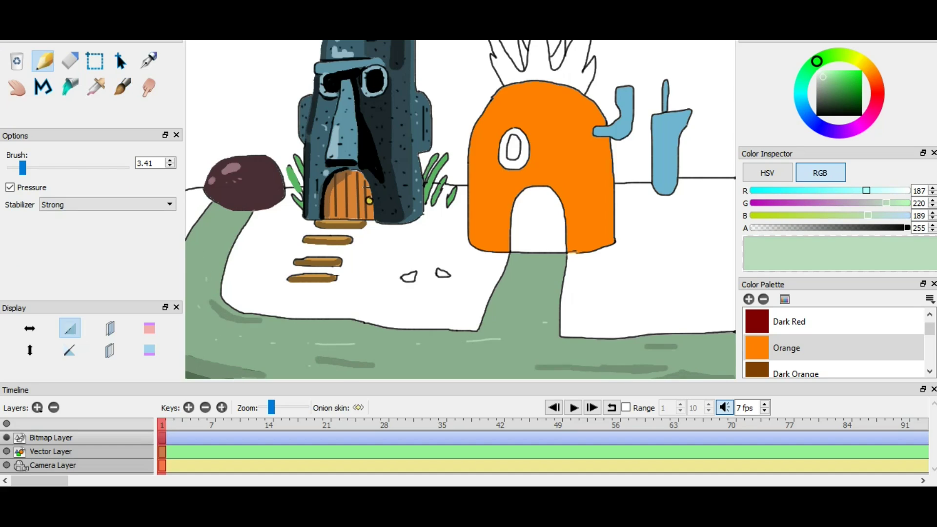
drag(678, 355, 695, 352)
Fill the sand areas around the tower, the pineapple house and the rock with Light Skin.
click(70, 87)
scroll(800, 347, down, 5)
click(790, 347)
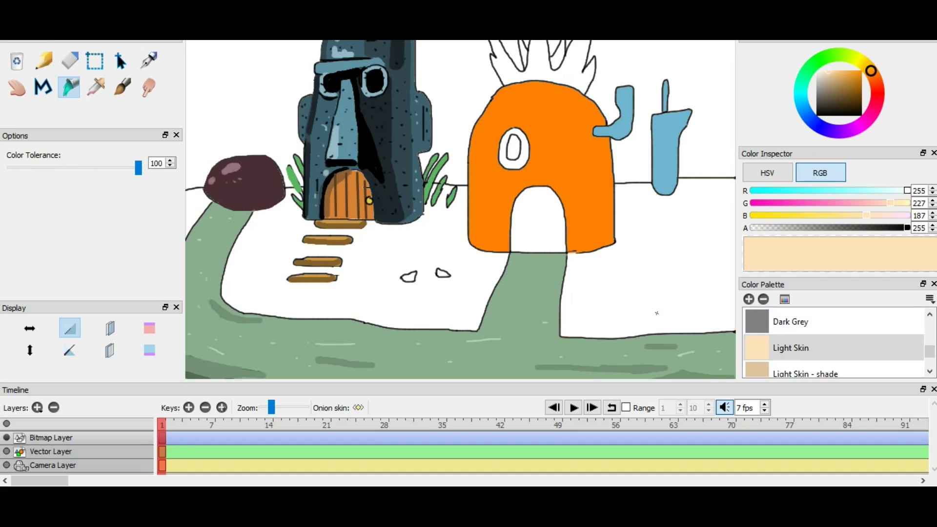
click(656, 313)
click(430, 308)
click(193, 205)
Brush a shadow edge across the sand beside the pineapple house and fill the area behind it with taupe at color tolerance 50.
click(121, 87)
click(827, 81)
drag(615, 243, 736, 240)
key(k)
click(697, 209)
key(ctrl+z)
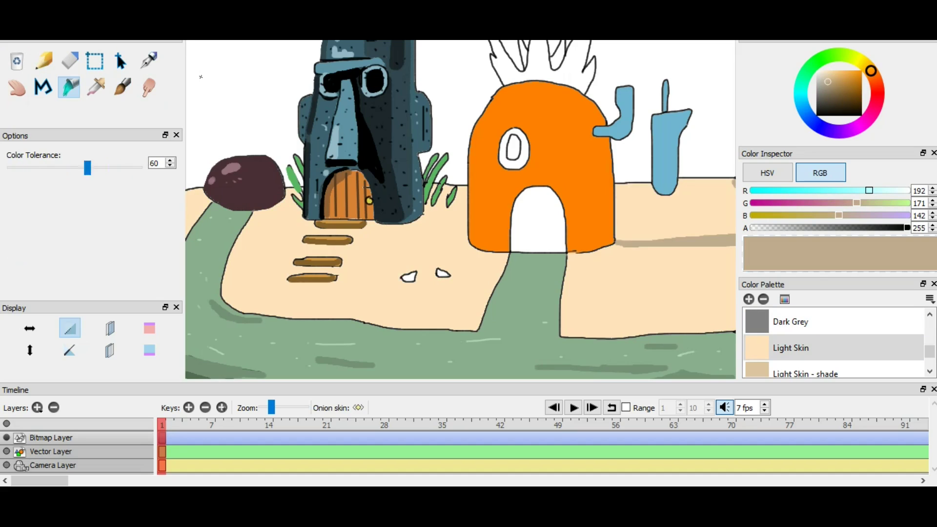
drag(87, 168, 74, 167)
click(698, 210)
Shade the sand between the tower and the pineapple house with two taupe tones, the darker one nearest the horizon.
key(b)
click(828, 77)
drag(381, 223, 468, 237)
click(69, 87)
click(452, 217)
click(121, 87)
click(826, 87)
drag(425, 215, 466, 189)
click(70, 87)
click(443, 209)
Outline and fill a beige shadow (RGB 204, 186, 160) on the sand between the rock and the tower.
click(43, 61)
click(827, 79)
drag(303, 219, 239, 239)
click(69, 87)
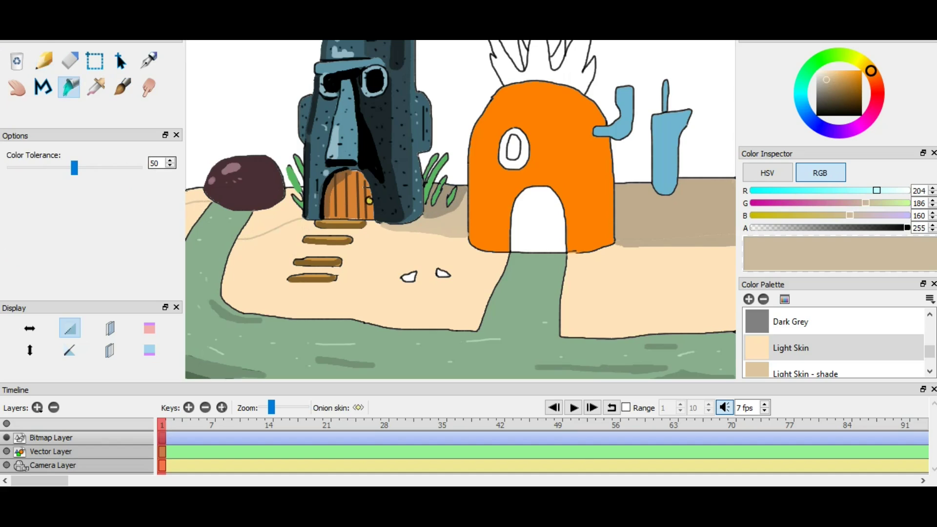
click(273, 217)
Dot small brown specks and short dashes (RGB 129, 116, 97) over the sand with the Pencil.
click(44, 61)
click(828, 92)
drag(437, 304, 258, 293)
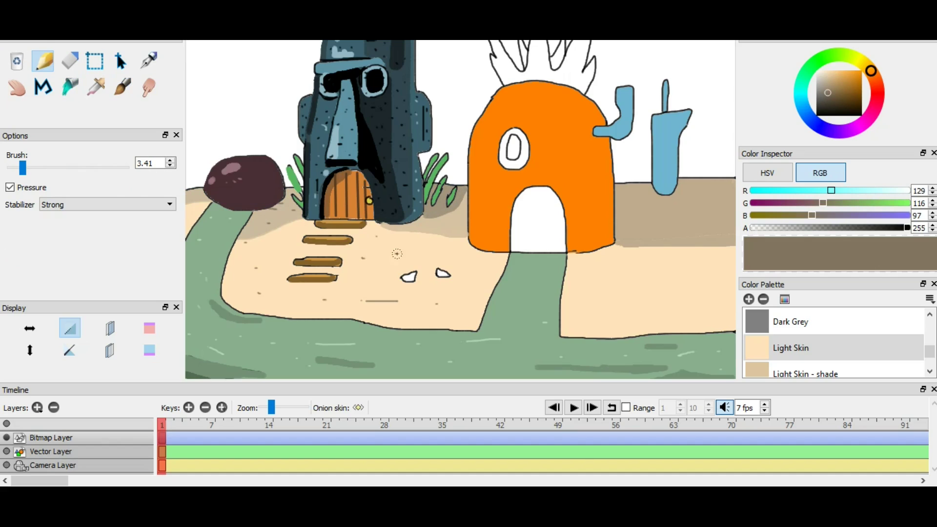
click(483, 267)
click(467, 297)
click(608, 263)
click(656, 303)
click(597, 318)
click(715, 275)
drag(628, 221, 647, 221)
click(709, 207)
Brush a muted green strip along the horizon behind the sand.
click(818, 59)
click(121, 86)
drag(433, 181, 456, 180)
drag(615, 181, 651, 179)
drag(679, 177, 733, 174)
drag(202, 185, 186, 186)
Add white highlights (RGB 255, 255, 255) to the road's upper edge and its bend.
click(817, 70)
drag(420, 337, 452, 337)
click(44, 59)
drag(225, 252, 222, 264)
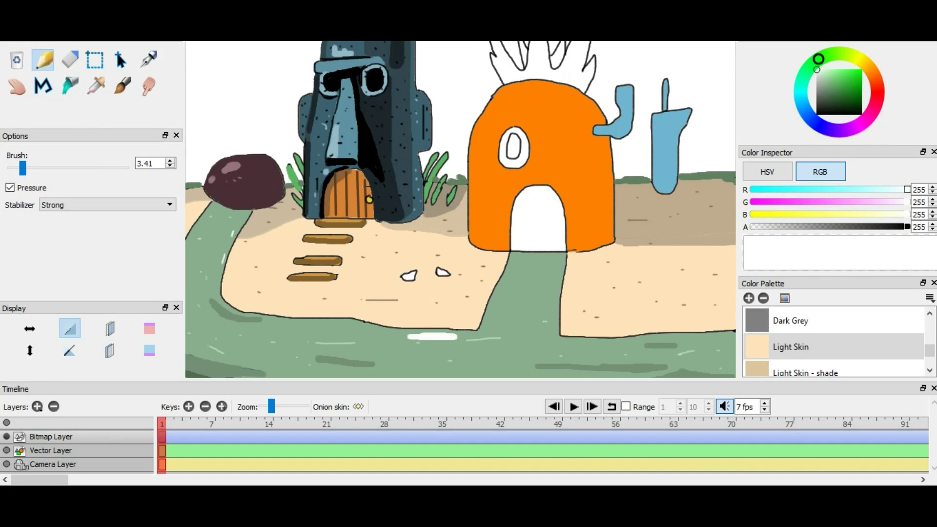
Add lighter green patches (RGB 154, 200, 155) to the road and to the path leading to the pineapple house.
click(826, 79)
drag(562, 338, 734, 366)
click(70, 86)
click(697, 349)
click(123, 86)
drag(423, 362, 462, 362)
drag(549, 323, 554, 333)
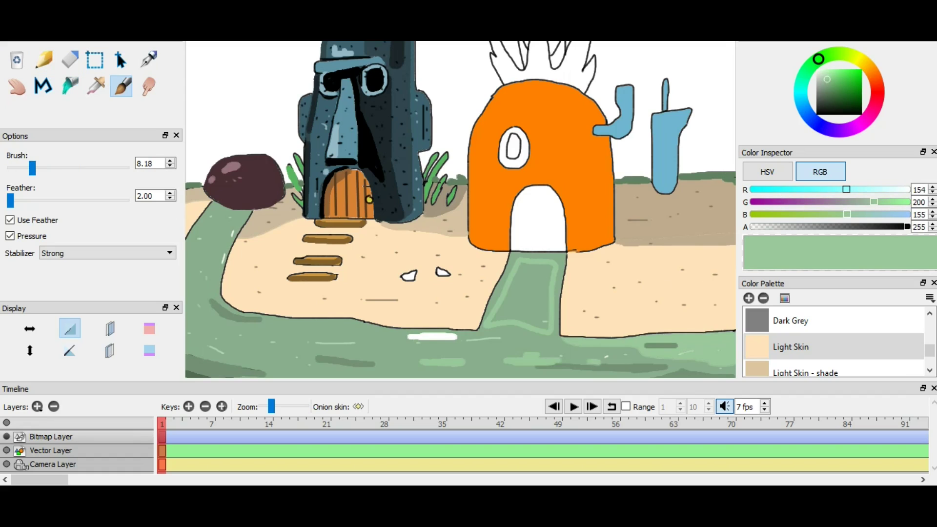
click(70, 86)
click(525, 297)
Fill the water background with teal and the pineapple leaves with green at color tolerance 100.
click(800, 93)
drag(35, 167, 138, 168)
click(244, 107)
click(702, 78)
click(539, 66)
click(523, 51)
Brush light green highlights and dark green shading onto the pineapple leaves.
click(44, 59)
click(830, 73)
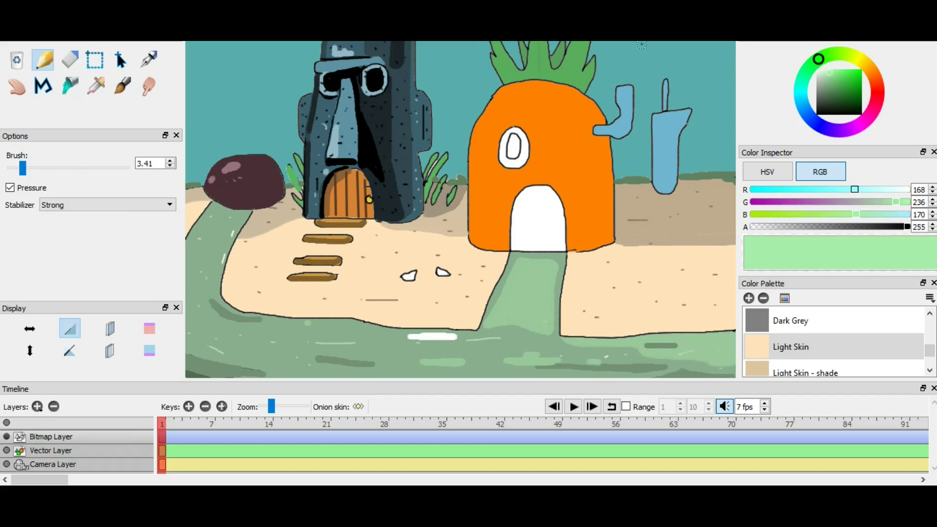
click(122, 86)
drag(494, 49, 508, 80)
drag(537, 44, 537, 77)
drag(578, 45, 562, 81)
click(831, 93)
drag(547, 43, 550, 78)
mouse_move(559, 56)
mouse_down()
mouse_move(554, 65)
mouse_move(573, 81)
mouse_up()
drag(590, 77, 584, 88)
drag(506, 60, 518, 76)
Detail the blue pipes with brush strokes and fill a darker brown shadow on the sand beside the pineapple house.
click(800, 97)
drag(32, 168, 21, 168)
mouse_move(630, 90)
mouse_down()
mouse_move(619, 135)
mouse_move(664, 192)
mouse_move(615, 242)
mouse_up()
click(805, 373)
click(828, 87)
click(70, 86)
click(637, 220)
Draw crisscrossing diagonal lines over the orange pineapple body with the Polyline tool.
click(122, 86)
click(43, 86)
double_click(611, 215)
click(476, 126)
double_click(497, 139)
double_click(508, 215)
double_click(592, 247)
click(586, 95)
double_click(472, 239)
Brush light orange patches (RGB 252, 194, 113) inside the pineapple's diamond sections at size 8.18 and dot dark specks over them.
click(122, 86)
click(841, 70)
drag(20, 168, 32, 168)
mouse_move(505, 95)
mouse_down()
mouse_move(525, 103)
mouse_move(486, 125)
mouse_up()
mouse_move(552, 92)
mouse_down()
mouse_move(539, 117)
mouse_move(545, 160)
mouse_up()
click(571, 131)
drag(604, 160, 606, 155)
drag(599, 176, 608, 198)
drag(603, 225, 598, 233)
mouse_move(475, 138)
mouse_down()
mouse_move(486, 194)
mouse_move(475, 222)
mouse_up()
drag(495, 221, 499, 241)
drag(580, 109, 595, 119)
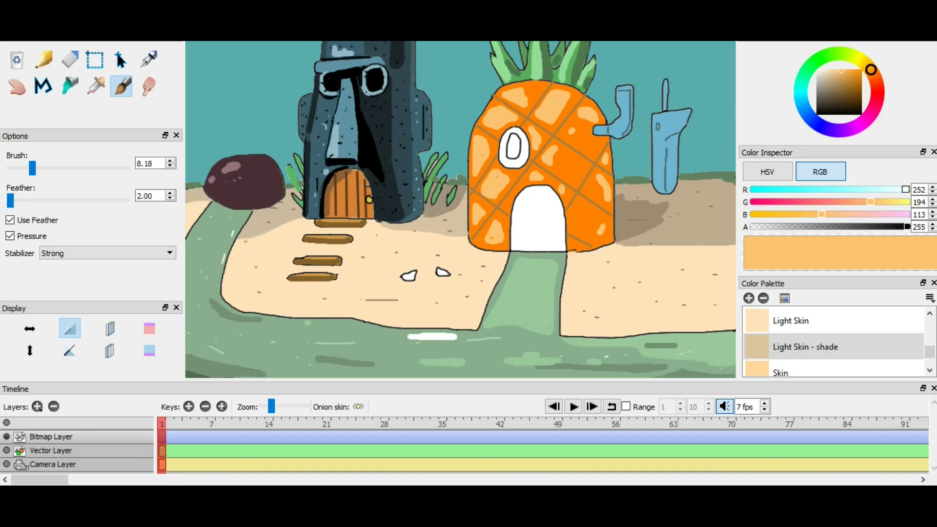
drag(561, 186, 561, 192)
click(43, 59)
click(836, 89)
Fill the pineapple house's round window frame and its glass with pale teal tones.
click(800, 87)
click(829, 78)
key(k)
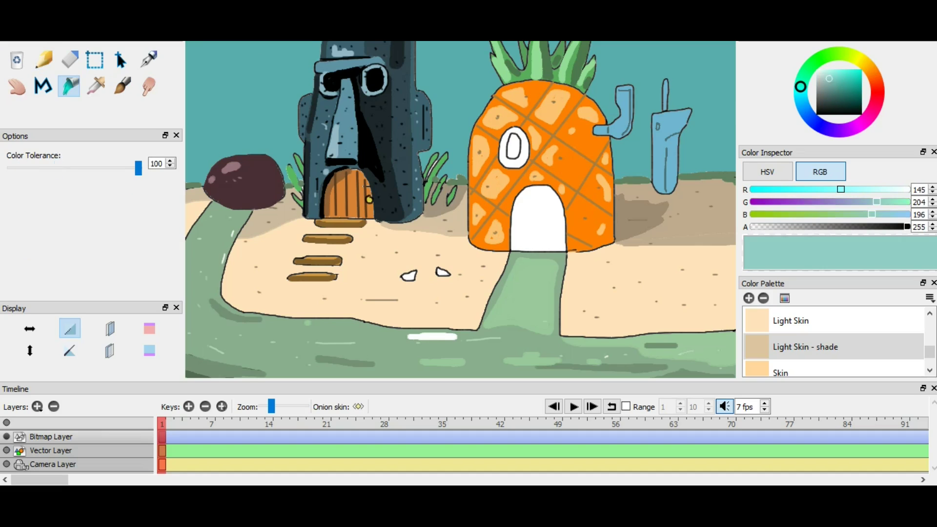
click(505, 157)
click(823, 77)
click(513, 146)
Outline the pineapple house's door with a dark line and fill it with gray.
key(n)
click(819, 109)
click(69, 86)
click(818, 86)
click(539, 219)
Draw the door's threshold and round handle in dark lines, fill the arched frame dark teal, and brush light highlights on the door.
click(43, 60)
click(817, 115)
drag(515, 251, 558, 251)
drag(534, 213, 521, 221)
click(70, 86)
click(515, 215)
click(122, 86)
click(823, 78)
Draw dark-outlined rounded stepping stones on the pineapple house's path and fill them with bright green.
click(43, 60)
click(817, 114)
drag(507, 302, 509, 303)
drag(538, 274, 506, 277)
drag(494, 311, 494, 312)
drag(552, 302, 552, 302)
click(70, 86)
click(839, 76)
click(525, 297)
key(ctrl+z)
click(122, 86)
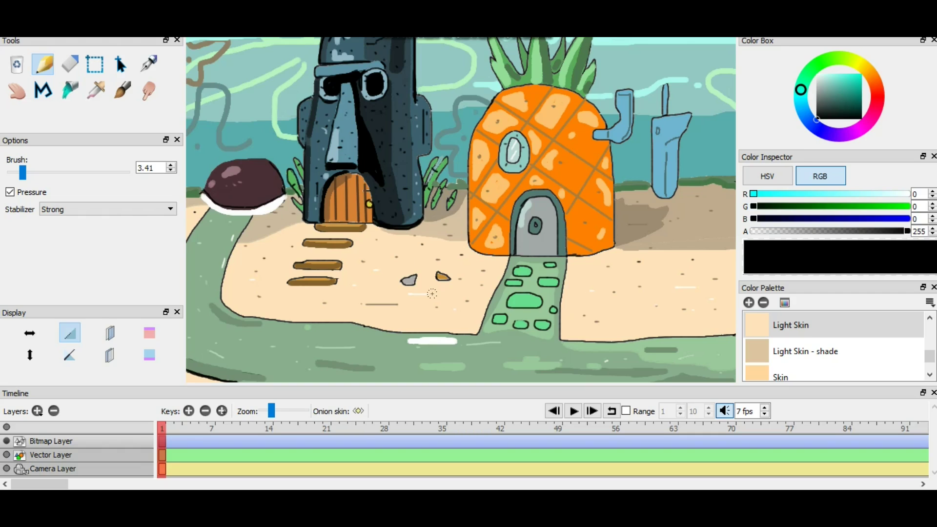
Duplicate the finished background drawing on the Bitmap Layer through frame 6.
key(period)
key(F6)
key(F6)
key(F6)
key(F6)
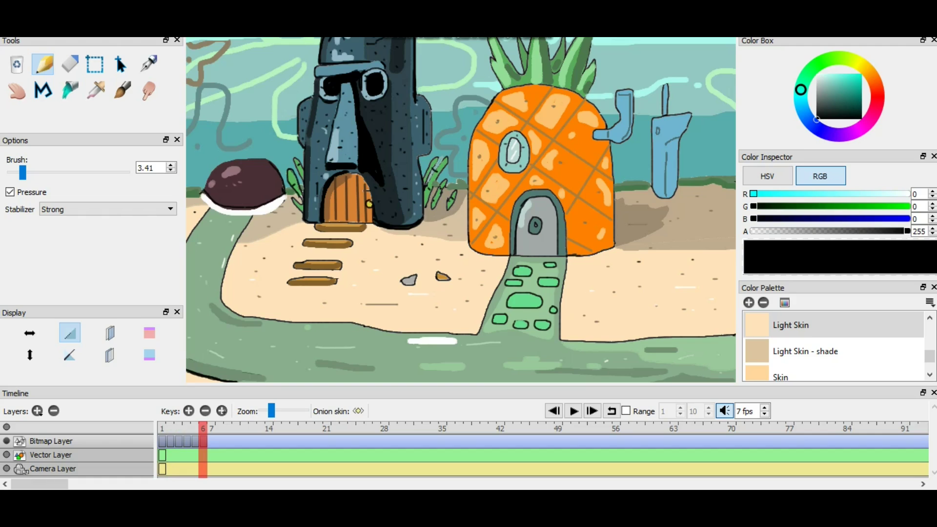
Paint white brush strokes on frame 2 at the road's lower edge and white arcs on frame 4 at the road's bend.
click(162, 428)
key(period)
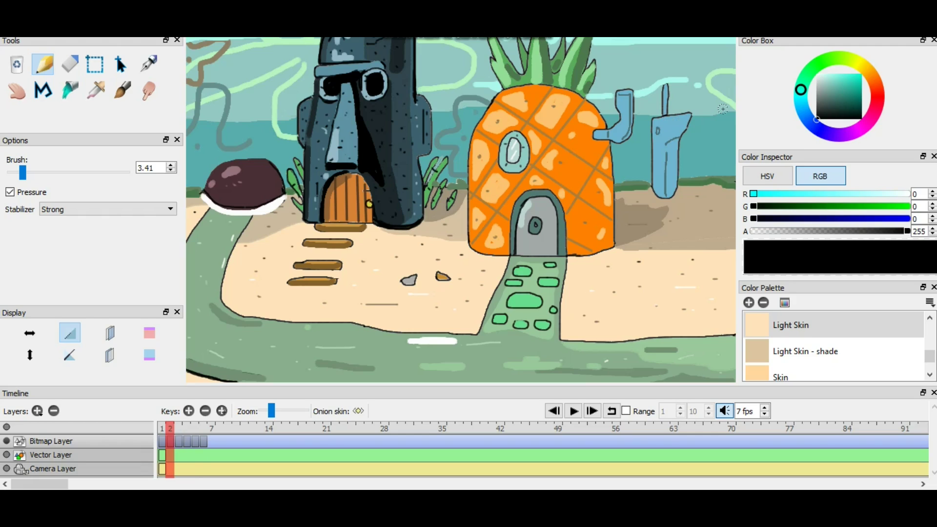
key(b)
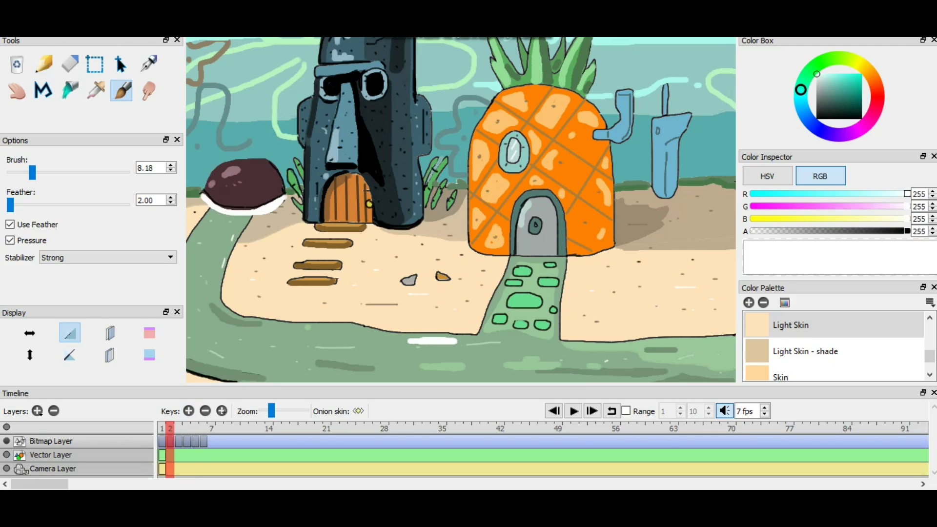
mouse_move(241, 374)
mouse_down()
mouse_move(230, 382)
mouse_move(254, 369)
mouse_move(278, 377)
mouse_move(235, 358)
mouse_move(239, 342)
mouse_move(262, 343)
mouse_move(265, 361)
mouse_move(244, 365)
mouse_up()
key(period)
key(period)
mouse_move(238, 324)
mouse_down()
mouse_move(236, 300)
mouse_move(254, 298)
mouse_move(262, 308)
mouse_move(248, 322)
mouse_up()
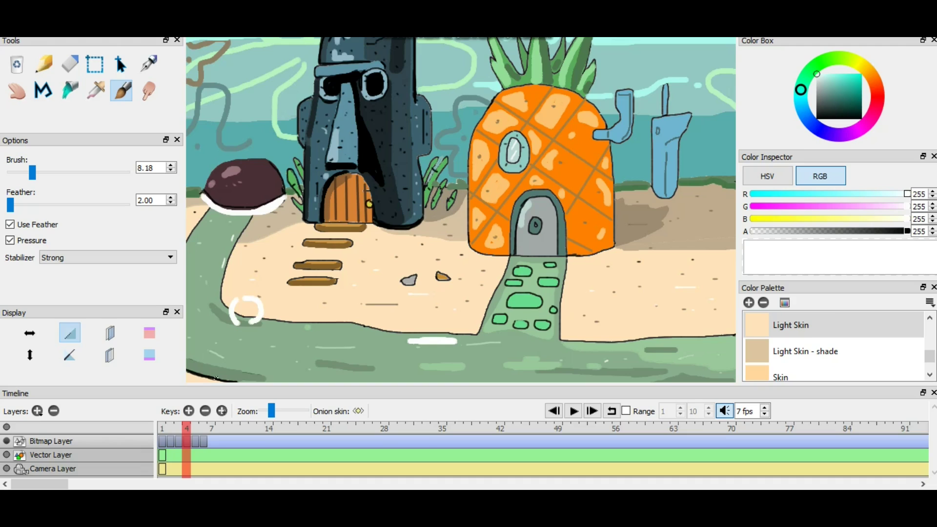
Paint white bubble arcs on frame 5 over the sand by the road's bend and on frame 7 over the dark rock.
key(period)
mouse_move(240, 281)
mouse_down()
mouse_move(235, 268)
mouse_move(257, 262)
mouse_move(268, 274)
mouse_move(255, 288)
mouse_up()
key(period)
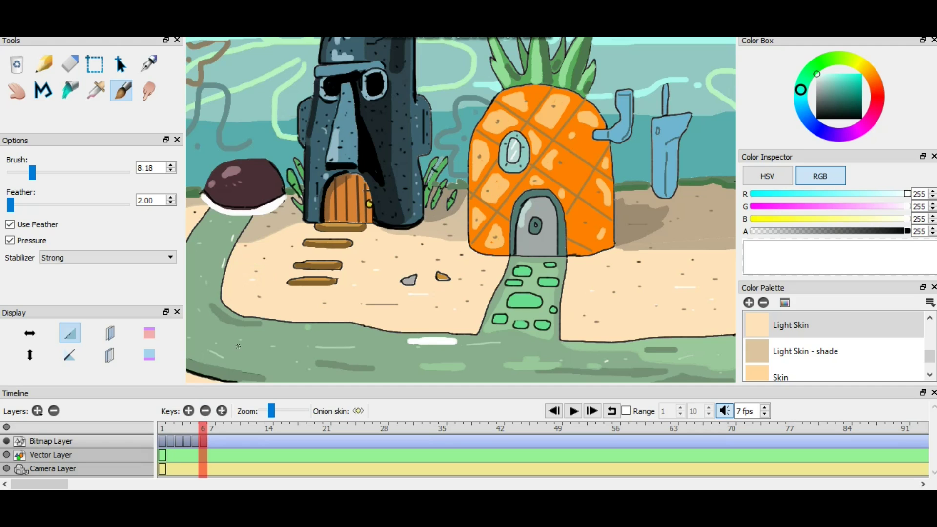
key(period)
key(period)
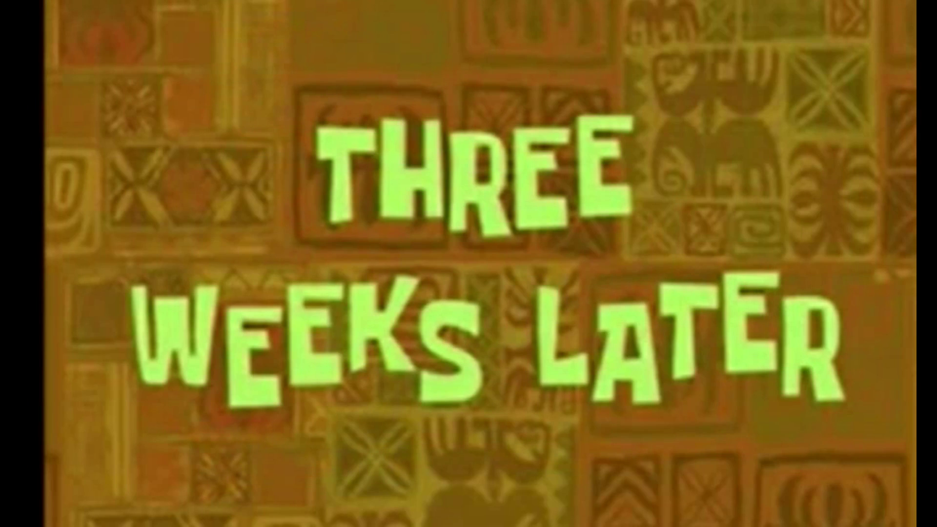
mouse_move(236, 195)
mouse_down()
mouse_move(242, 167)
mouse_move(255, 168)
mouse_move(261, 192)
mouse_move(248, 196)
mouse_up()
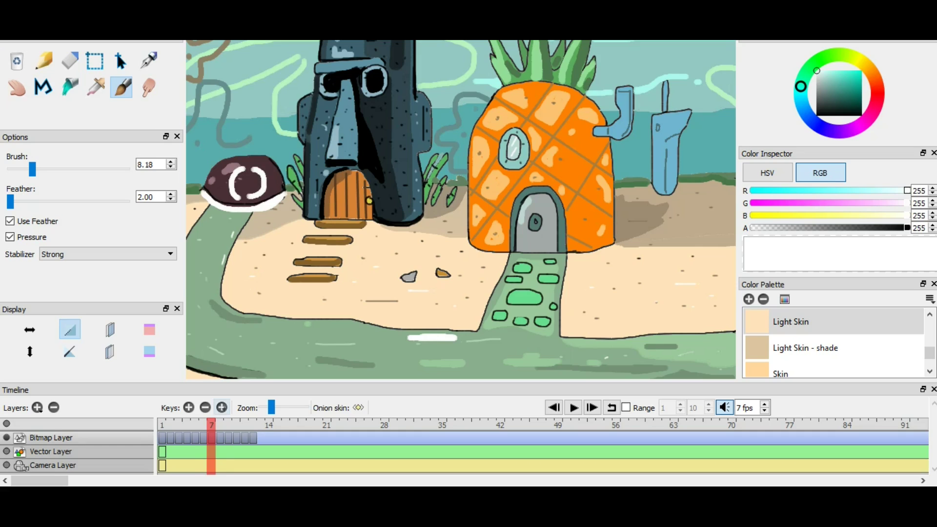
Paint the white bubble progressively higher on frames 8, 9 and 10, rising from above the dark rock toward the canvas's upper edge.
click(219, 425)
mouse_move(243, 147)
mouse_down()
mouse_move(228, 135)
mouse_move(232, 117)
mouse_move(252, 113)
mouse_move(264, 131)
mouse_move(253, 146)
mouse_up()
key(period)
mouse_move(238, 101)
mouse_down()
mouse_move(229, 86)
mouse_move(255, 71)
mouse_move(259, 91)
mouse_move(246, 102)
mouse_up()
key(period)
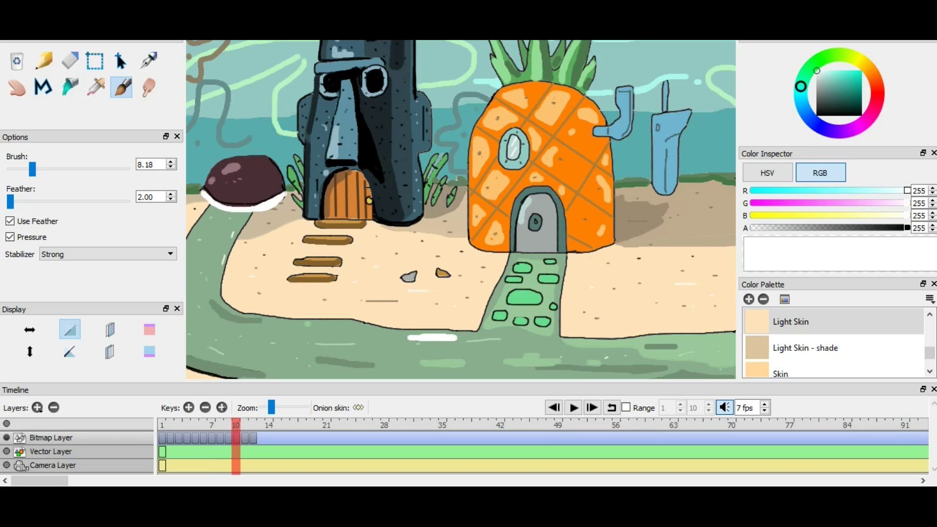
mouse_move(244, 65)
mouse_down()
mouse_move(230, 47)
mouse_move(256, 41)
mouse_move(255, 63)
mouse_move(246, 63)
mouse_move(236, 40)
mouse_up()
key(period)
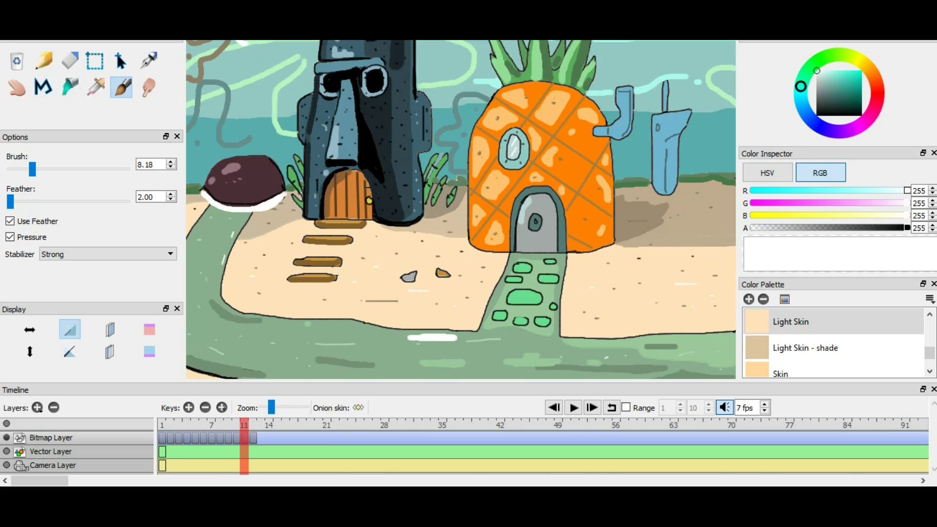
Play the animation from frame 1 to check the rising bubble beside the stone-head tower.
click(162, 424)
key(Return)
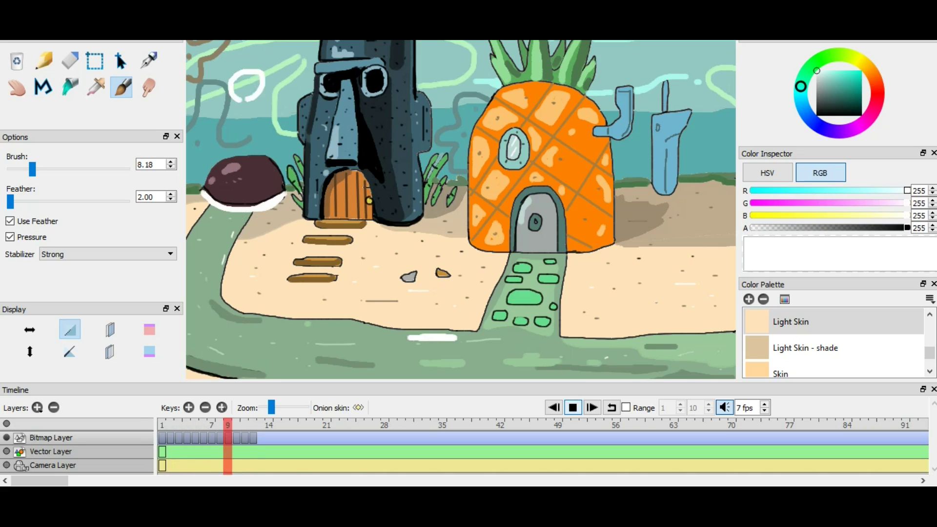
key(Return)
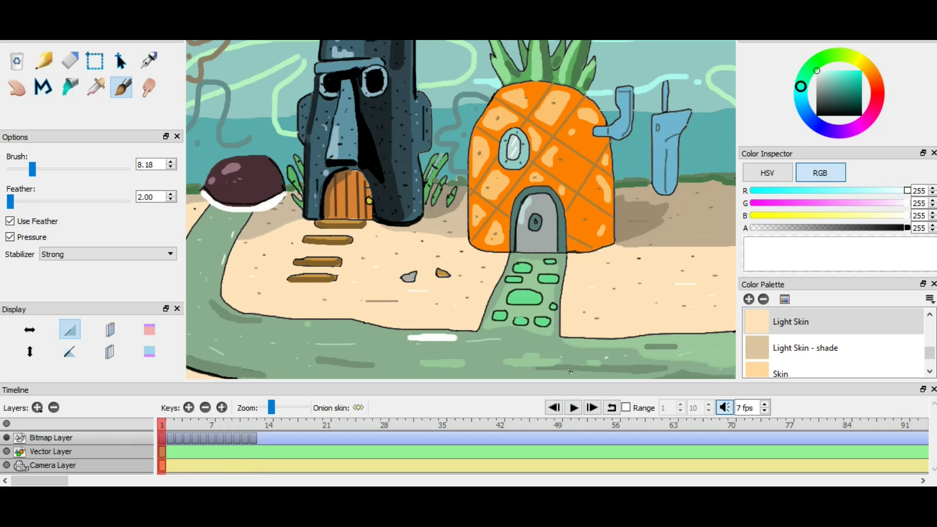
Paint a second white bubble on frames 4 to 6, rising from the road toward the foot of the pineapple house's path.
key(period)
key(period)
key(period)
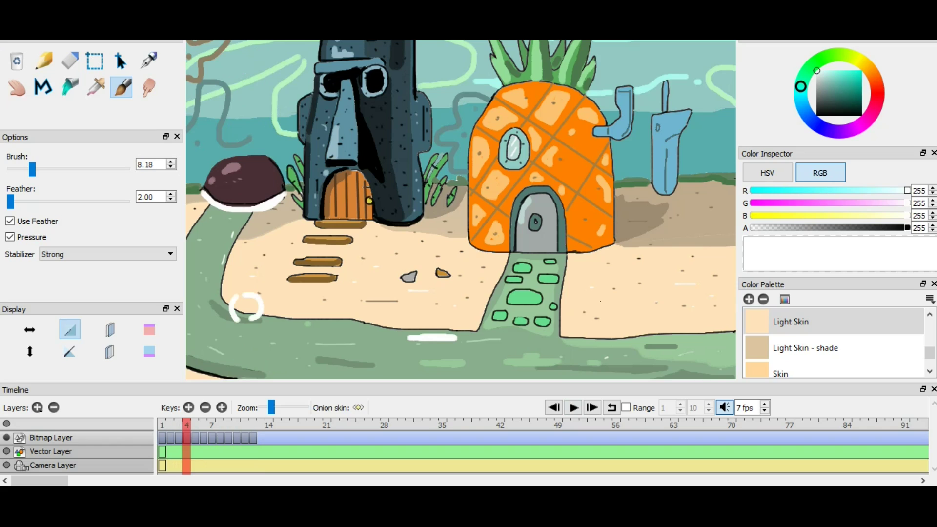
mouse_move(567, 367)
mouse_down()
mouse_move(582, 363)
mouse_move(584, 378)
mouse_move(555, 341)
mouse_move(581, 342)
mouse_move(574, 355)
mouse_up()
key(period)
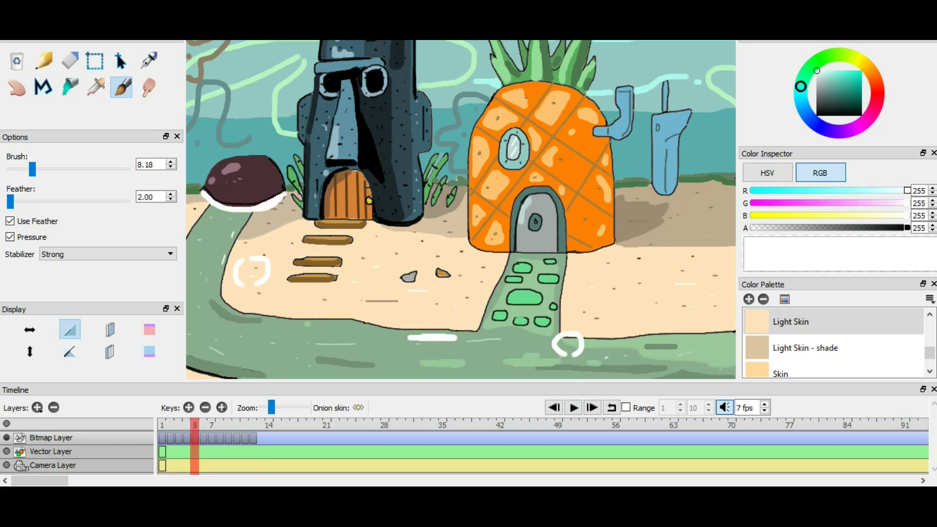
key(period)
mouse_move(557, 322)
mouse_down()
mouse_move(544, 310)
mouse_move(572, 308)
mouse_move(566, 320)
mouse_up()
key(period)
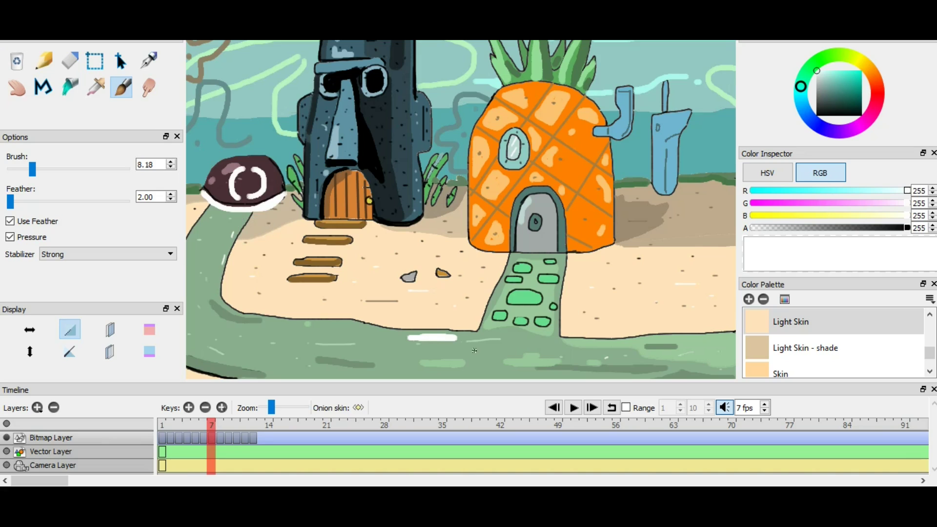
Continue the second white bubble on frames 7, 9, 10 and 11, rising over the stepping stones, door and pineapple wall.
mouse_move(551, 287)
mouse_down()
mouse_move(570, 271)
mouse_move(562, 287)
mouse_move(538, 254)
mouse_move(536, 241)
mouse_move(556, 230)
mouse_move(569, 240)
mouse_move(554, 261)
mouse_up()
key(period)
key(period)
mouse_move(538, 209)
mouse_down()
mouse_move(558, 190)
mouse_move(550, 215)
mouse_up()
key(period)
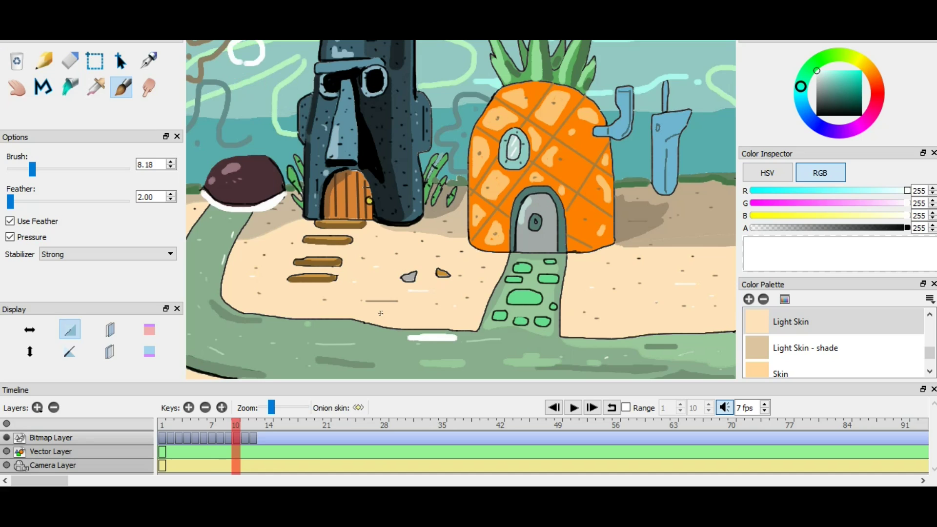
mouse_move(545, 179)
mouse_down()
mouse_move(537, 167)
mouse_move(568, 165)
mouse_move(555, 178)
mouse_up()
key(period)
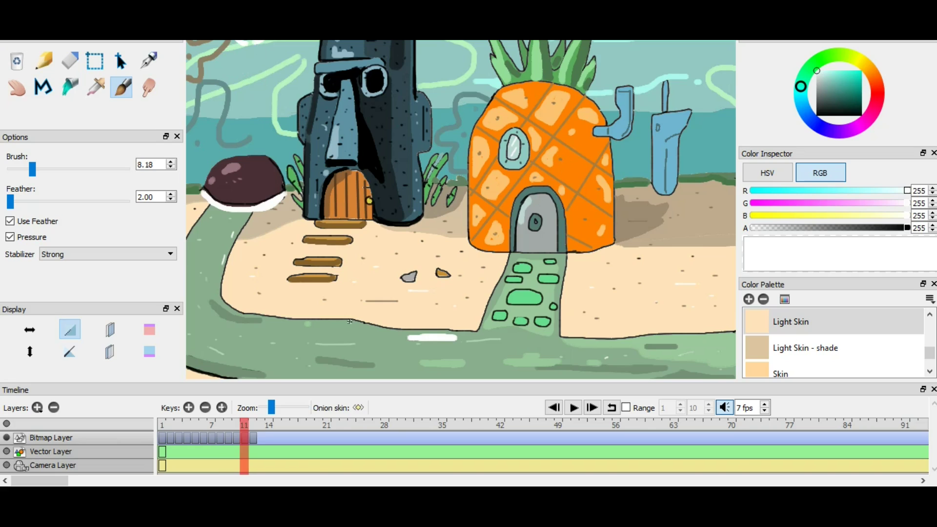
mouse_move(542, 145)
mouse_down()
mouse_move(547, 127)
mouse_move(566, 126)
mouse_move(546, 147)
mouse_up()
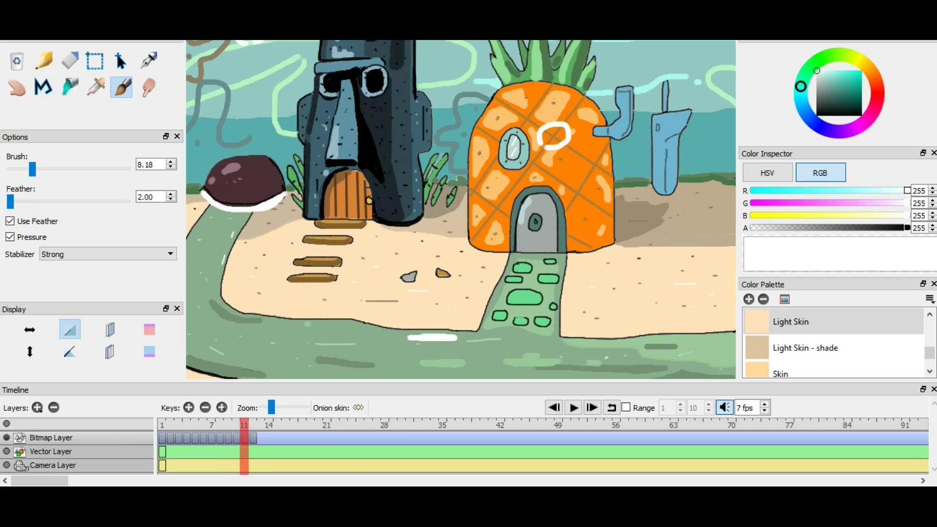
Duplicate the clean background drawing on the Bitmap Layer through frame 16.
key(period)
key(F6)
key(F6)
key(F6)
key(F6)
click(252, 425)
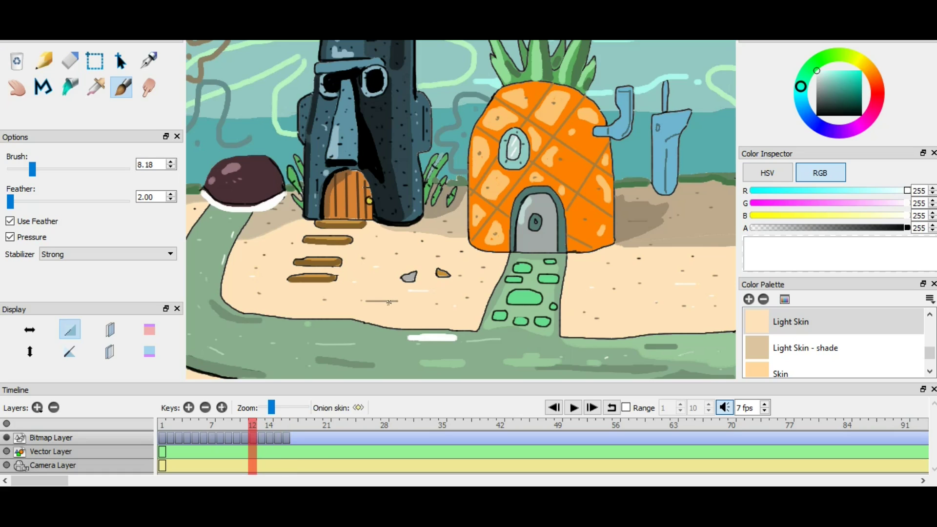
Paint the second white bubble from frame 12 onward, rising over the pineapple house's upper part and leaves.
key(comma)
key(period)
mouse_move(547, 123)
mouse_down()
mouse_move(565, 106)
mouse_move(566, 117)
mouse_move(559, 123)
mouse_move(539, 89)
mouse_move(551, 74)
mouse_move(567, 75)
mouse_move(563, 95)
mouse_move(537, 64)
mouse_move(550, 45)
mouse_move(568, 50)
mouse_move(562, 73)
mouse_move(548, 75)
mouse_move(554, 49)
mouse_up()
key(period)
key(period)
key(period)
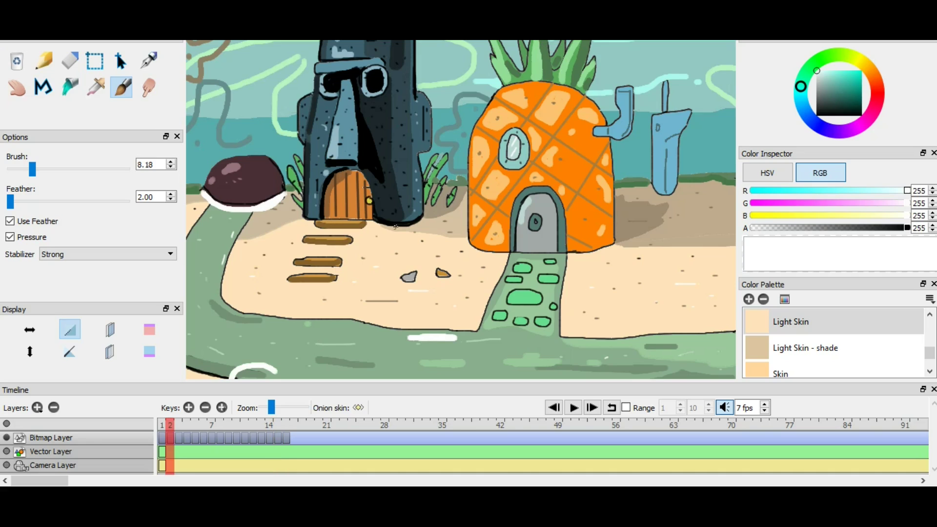
Play the animation from frame 1 to check both rising bubbles together.
key(comma)
click(573, 408)
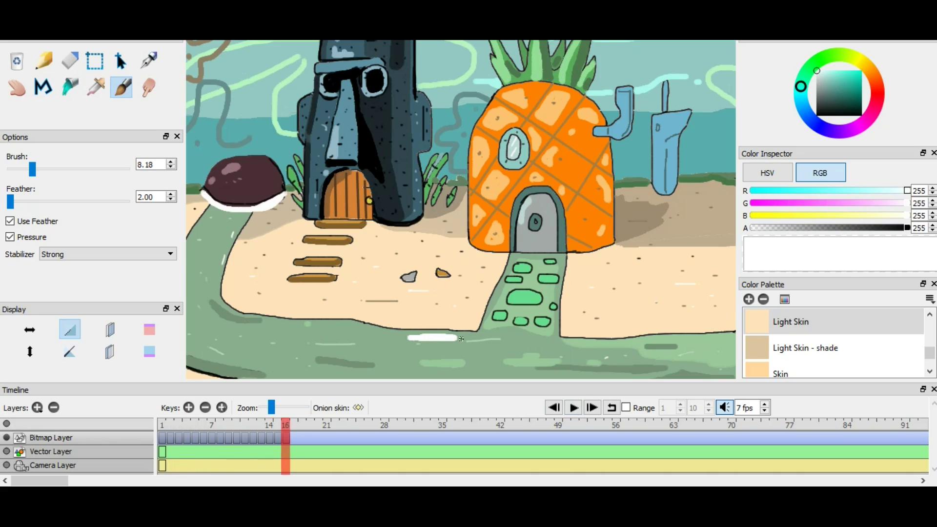
key(Return)
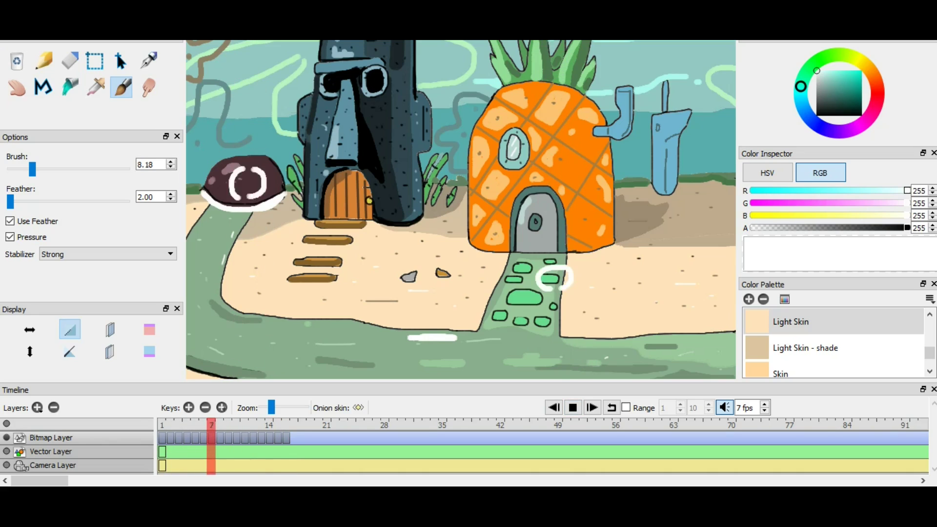
key(Return)
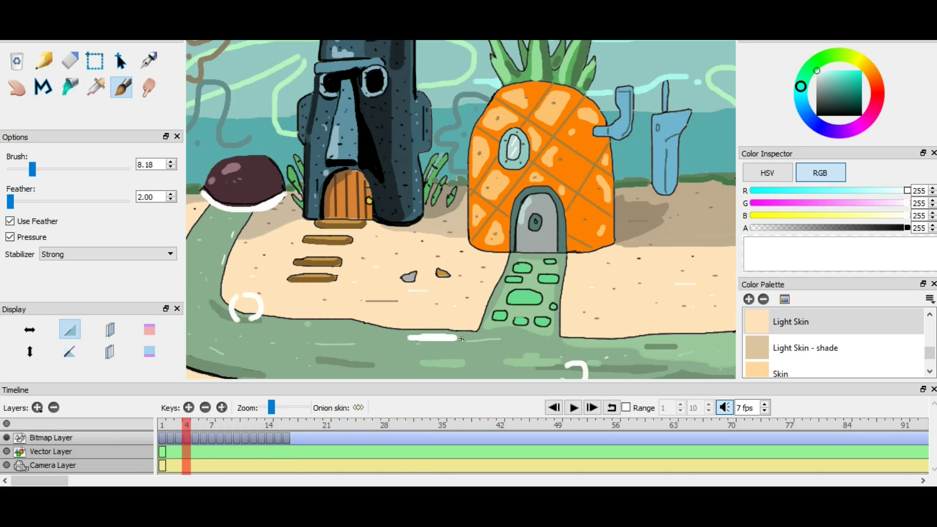
Add a blank Bitmap Layer frame after the background frames and show the previous frames as onion skin.
drag(186, 425, 293, 425)
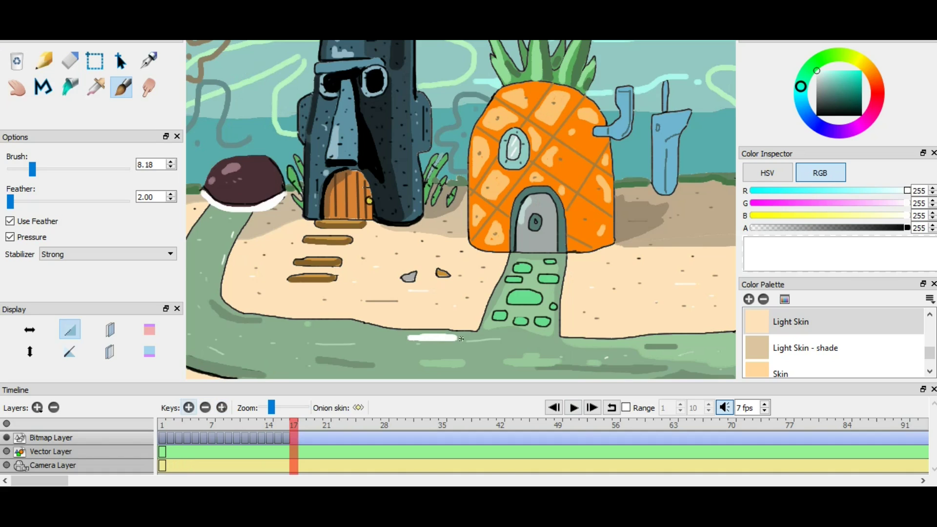
click(189, 407)
key(n)
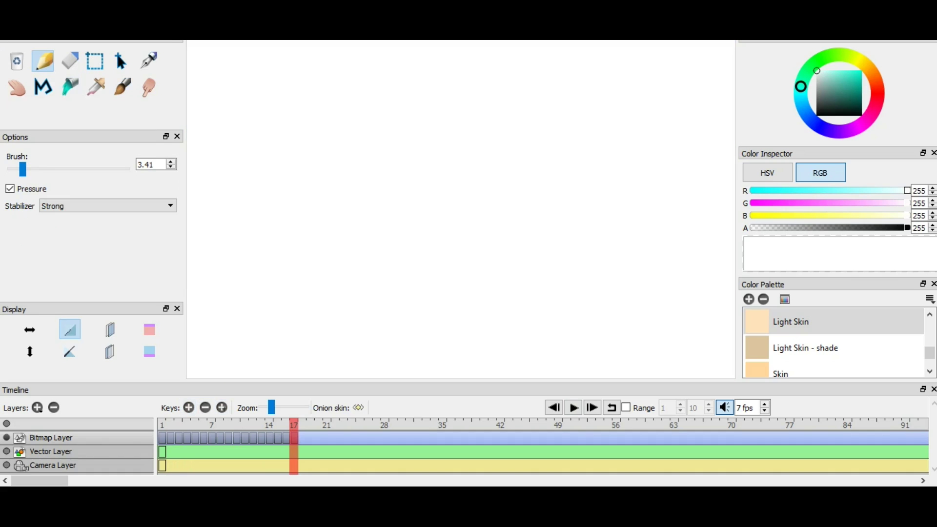
key(o)
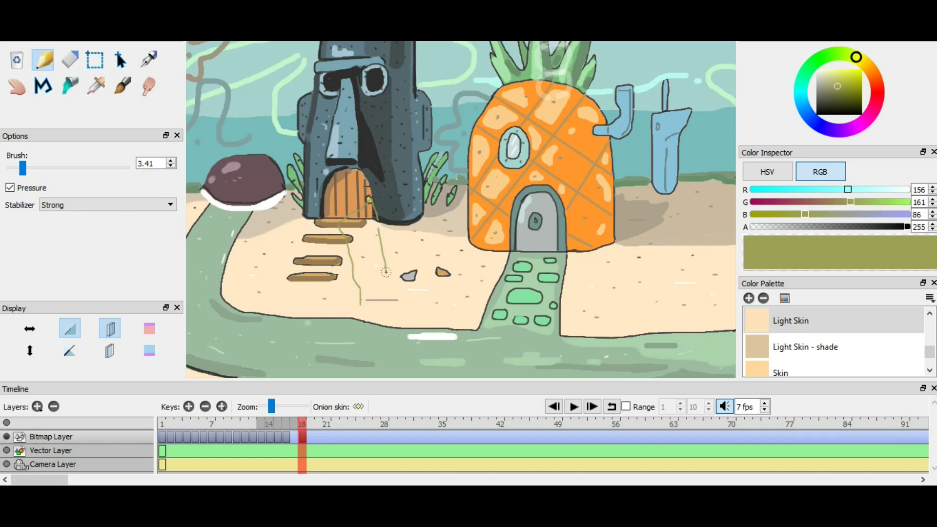
Outline a boxy sponge character in olive on frame 18 and fill its front and side with bright yellow.
mouse_move(372, 199)
mouse_down()
mouse_move(389, 305)
mouse_move(468, 303)
mouse_move(363, 306)
mouse_move(373, 303)
mouse_up()
key(e)
key(k)
click(838, 72)
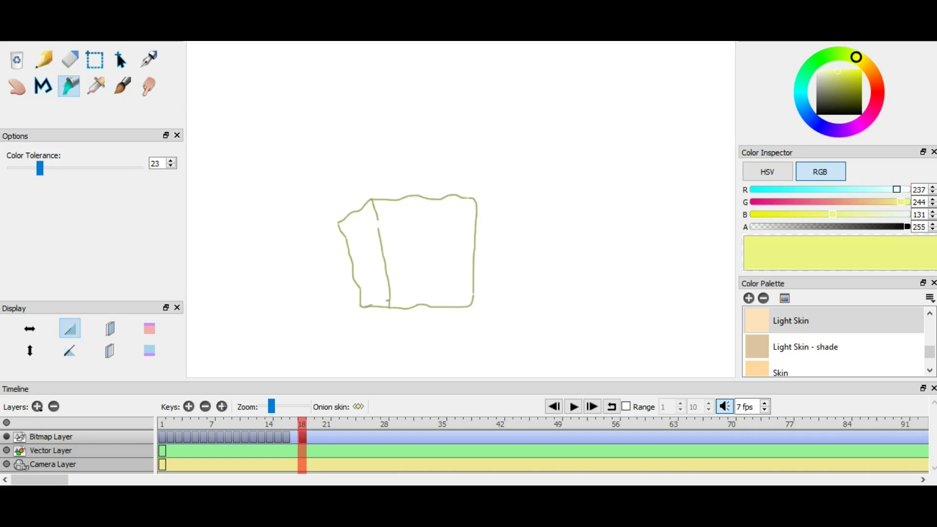
click(423, 249)
click(847, 69)
click(423, 249)
Draw the sponge's eyes, lashes, nose and open mouth in black, with teal irises and dark pupils.
key(n)
click(816, 114)
mouse_move(411, 242)
mouse_down()
mouse_move(396, 215)
mouse_move(456, 225)
mouse_move(422, 205)
mouse_move(454, 253)
mouse_move(398, 259)
mouse_move(442, 266)
mouse_move(397, 278)
mouse_up()
click(801, 94)
click(70, 86)
click(836, 80)
click(413, 227)
click(123, 86)
click(413, 227)
Outline the sponge's clothes in black below its body and add straight lines separating the shirt from the pants.
mouse_move(360, 307)
mouse_down()
mouse_move(376, 333)
mouse_move(466, 336)
mouse_up()
drag(466, 335, 466, 308)
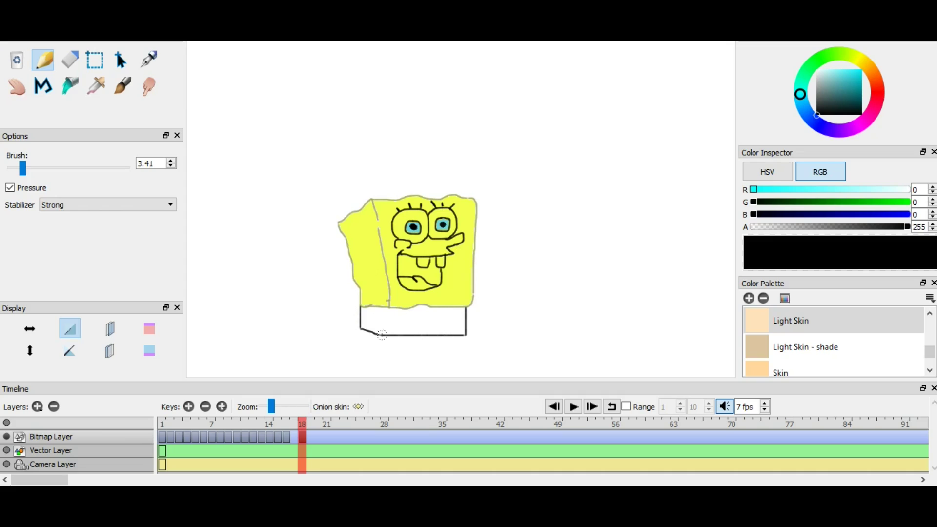
drag(379, 336, 381, 307)
click(43, 87)
click(360, 318)
double_click(381, 319)
click(466, 318)
double_click(381, 318)
Set the fill's color tolerance to 100 and fill the sponge's pants with Light Skin - shade.
click(69, 87)
click(805, 347)
drag(39, 168, 139, 168)
click(422, 326)
click(423, 326)
Draw the sponge's collar, tie and two short legs in black lines.
click(43, 60)
drag(400, 308, 417, 306)
drag(418, 307, 428, 307)
drag(420, 311, 445, 307)
click(359, 292)
drag(379, 336, 452, 336)
Fill the sponge's pants and both legs with brown (RGB 161, 121, 64).
click(70, 87)
click(844, 87)
click(405, 327)
click(371, 326)
click(388, 341)
click(444, 341)
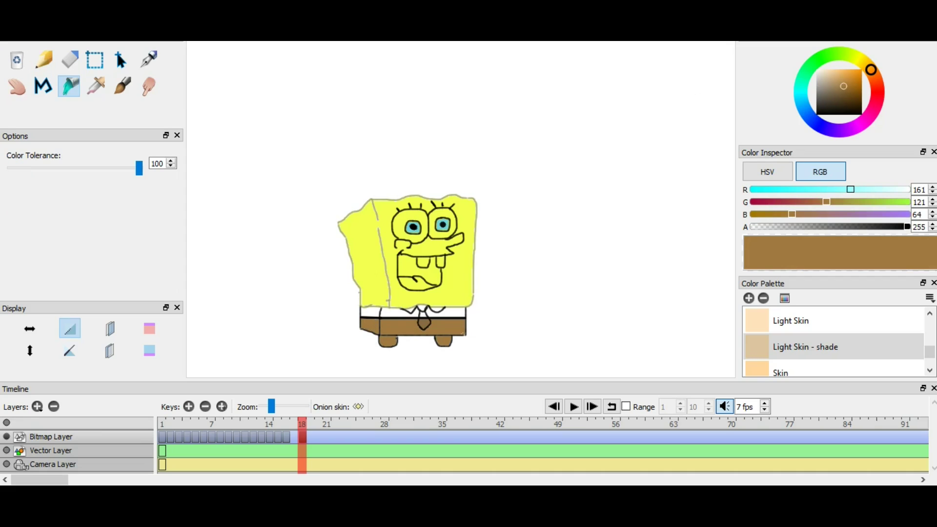
Fill the sponge's mouth dark red, its teeth white and its tie red (RGB 177, 70, 45).
click(410, 270)
click(423, 263)
click(441, 262)
click(850, 83)
click(424, 323)
Brush olive-green spots (RGB 137, 149, 71) onto the sponge's side and around the edges of its face.
click(122, 87)
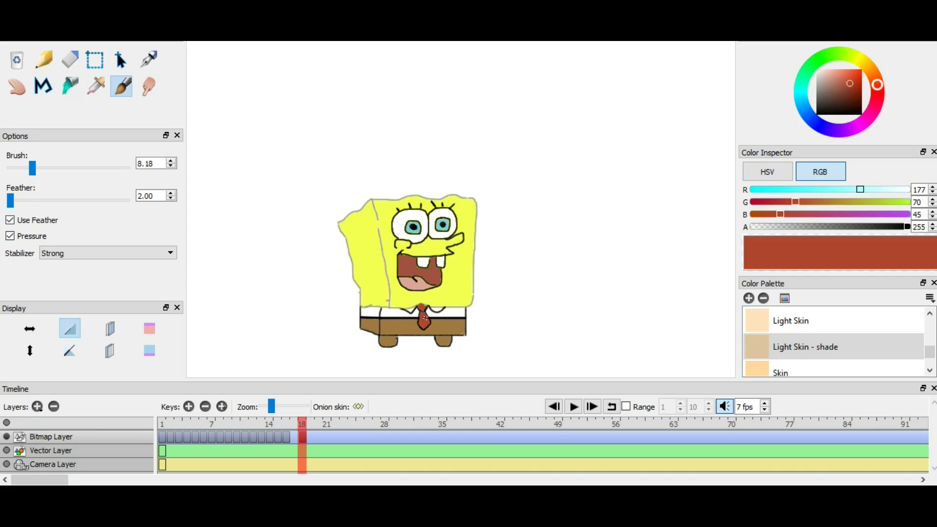
click(853, 56)
click(839, 89)
drag(362, 223, 362, 233)
drag(371, 285, 370, 291)
drag(457, 283, 460, 283)
drag(462, 260, 460, 267)
drag(468, 205, 465, 209)
drag(388, 208, 383, 211)
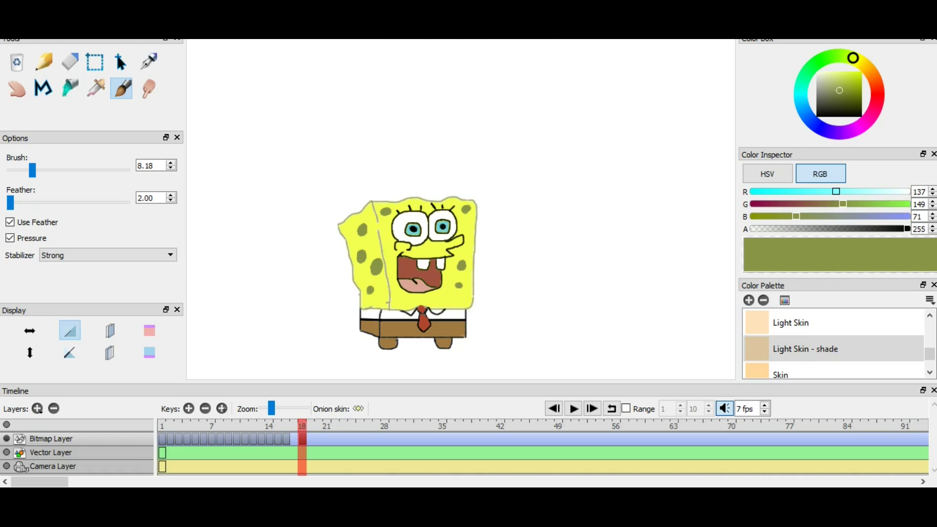
drag(395, 300, 397, 298)
Outline a star character's pointed head, eyes, eyebrows, belly and arm in black beside the sponge.
click(43, 62)
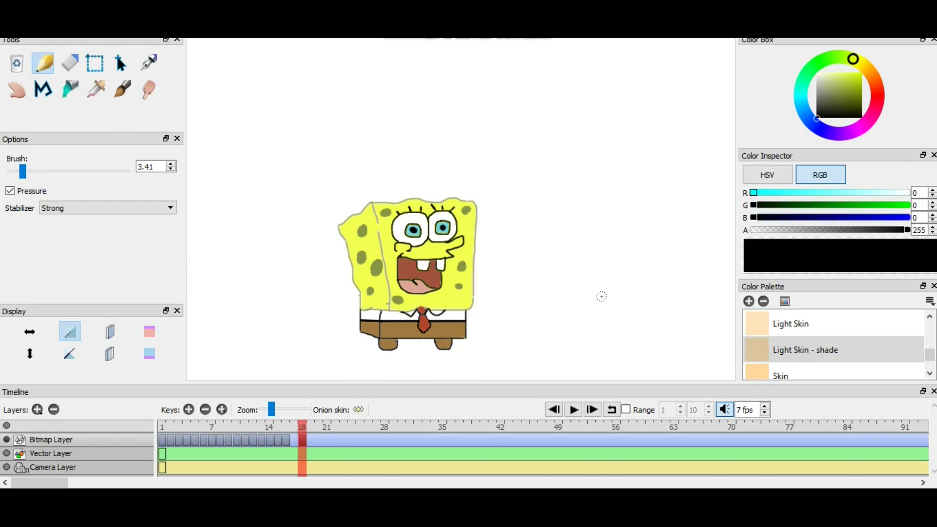
drag(597, 250, 668, 284)
drag(662, 245, 664, 280)
drag(597, 249, 600, 216)
mouse_move(599, 213)
mouse_down()
mouse_move(605, 188)
mouse_move(599, 214)
mouse_up()
mouse_move(615, 192)
mouse_down()
mouse_move(616, 210)
mouse_move(615, 202)
mouse_up()
drag(605, 178, 610, 177)
mouse_move(624, 176)
mouse_down()
mouse_move(616, 157)
mouse_move(649, 195)
mouse_move(662, 244)
mouse_up()
drag(656, 245, 651, 246)
Draw the star character's waistline, shorts, legs and toothy grin in black.
mouse_move(586, 297)
mouse_down()
mouse_move(598, 337)
mouse_move(671, 304)
mouse_up()
mouse_move(597, 337)
mouse_down()
mouse_move(622, 355)
mouse_move(625, 346)
mouse_up()
drag(598, 355, 613, 356)
mouse_move(644, 358)
mouse_down()
mouse_move(652, 371)
mouse_move(663, 355)
mouse_up()
mouse_move(603, 227)
mouse_down()
mouse_move(643, 223)
mouse_move(632, 234)
mouse_up()
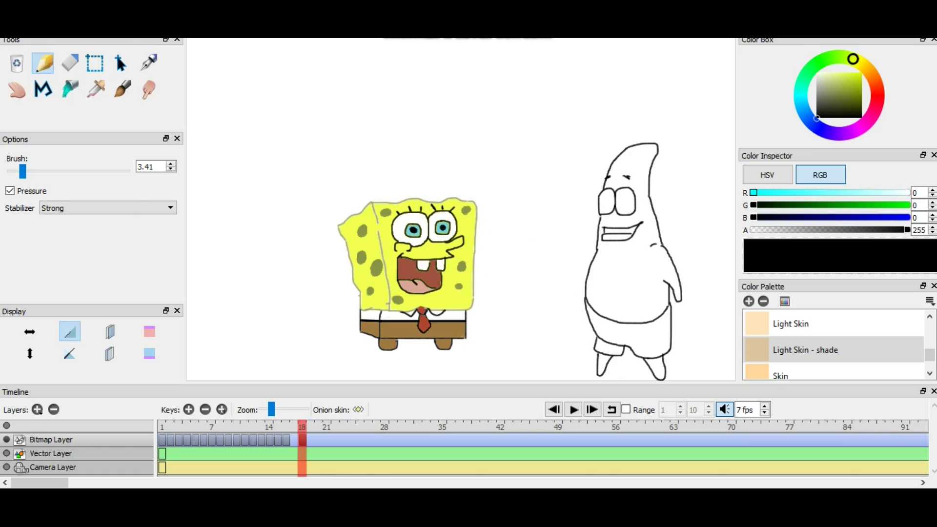
Brush black pupils into both of the star character's eyes.
click(122, 89)
click(603, 203)
click(619, 201)
Fill the star character's body and legs with salmon pink (RGB 244, 146, 143) and its teeth with white.
click(68, 89)
click(878, 94)
click(830, 83)
click(835, 75)
click(44, 63)
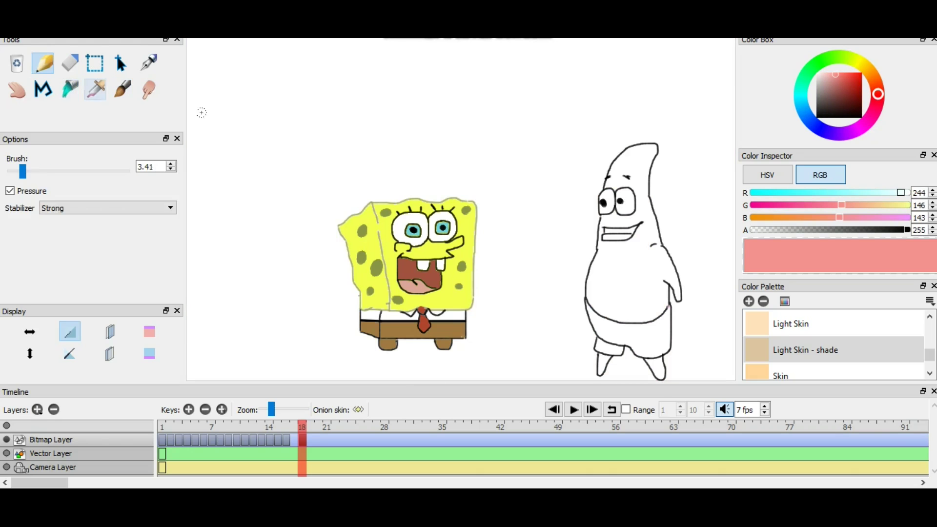
click(69, 90)
click(627, 278)
click(604, 364)
click(657, 367)
click(817, 73)
click(616, 237)
Fill the star character's shorts with green (RGB 70, 200, 96).
click(812, 66)
click(844, 82)
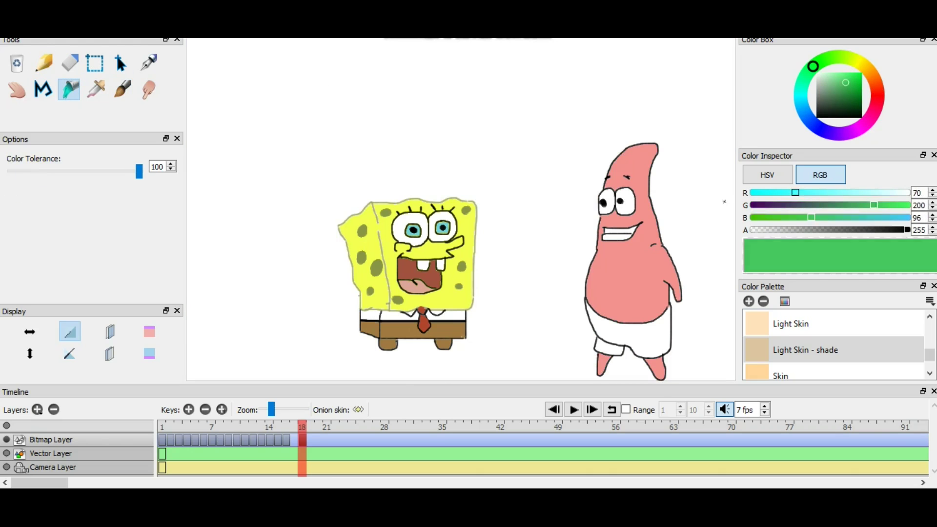
click(639, 339)
click(608, 349)
Draw and fill purple patches (RGB 133, 67, 108) on the waist and outer side of the star's green shorts.
click(43, 63)
click(869, 118)
click(839, 94)
mouse_move(600, 318)
mouse_down()
mouse_move(657, 332)
mouse_move(659, 341)
mouse_move(636, 324)
mouse_up()
click(69, 89)
click(618, 328)
click(665, 339)
click(122, 90)
drag(663, 331, 657, 344)
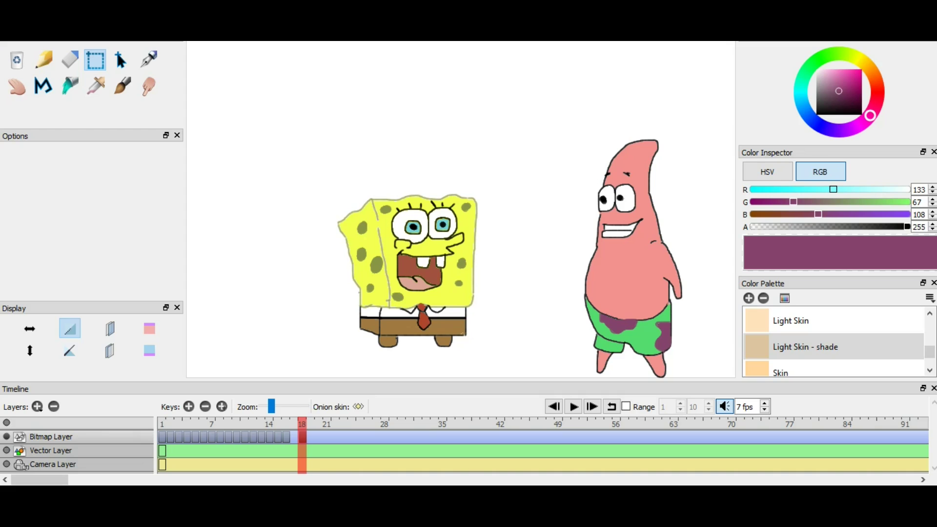
Copy the star character from frame 18 into frame 3, scaled down and placed on the sand beside the pineapple house.
drag(562, 126, 701, 377)
click(31, 22)
click(68, 89)
click(179, 424)
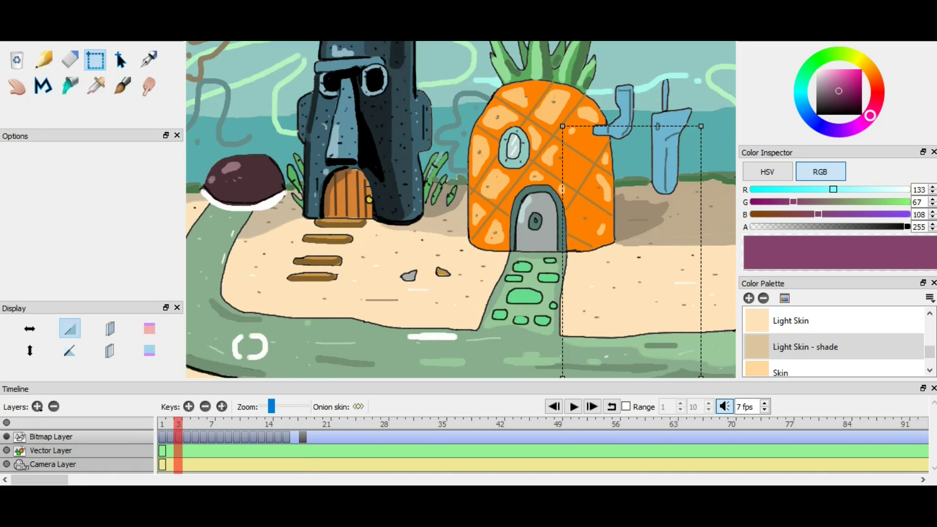
drag(562, 126, 599, 228)
drag(650, 303, 662, 234)
click(30, 24)
click(58, 103)
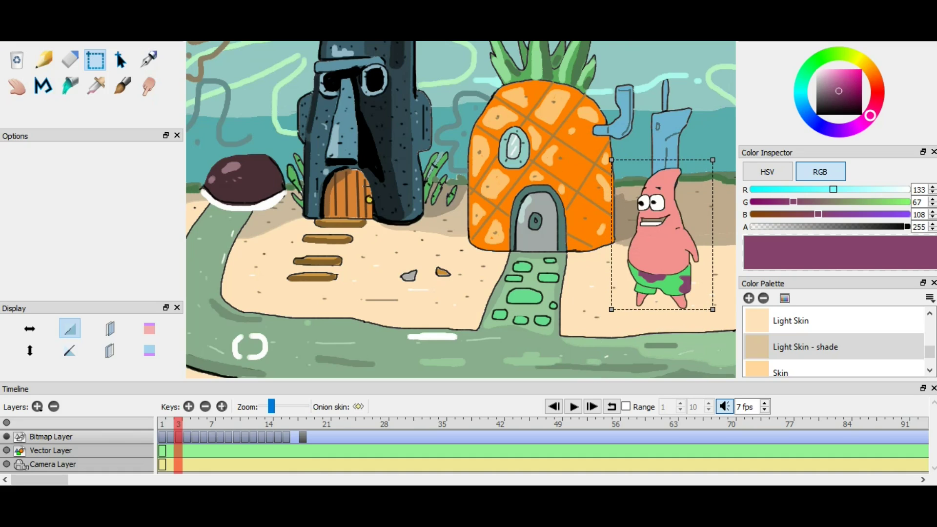
key(comma)
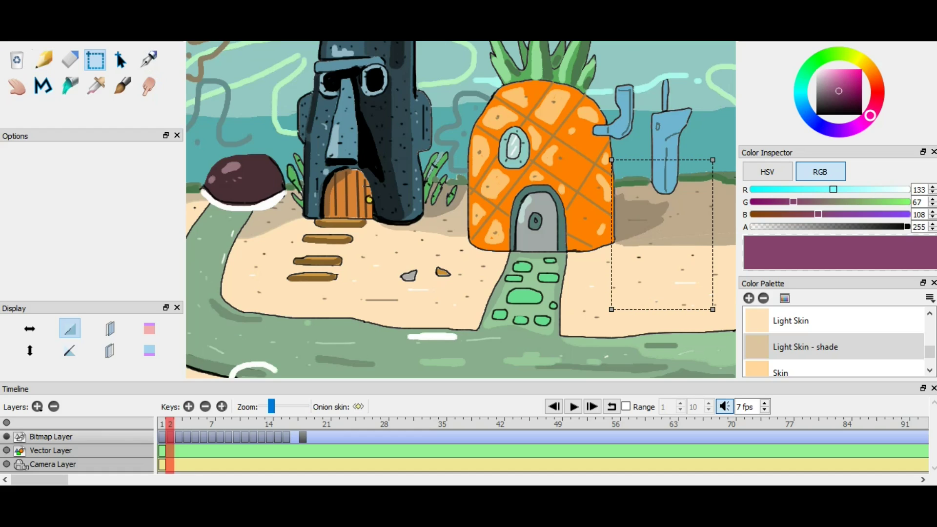
Paste the scaled-down star character into frames 2 and 1 at the same spot beside the pineapple house.
click(30, 24)
click(57, 104)
key(comma)
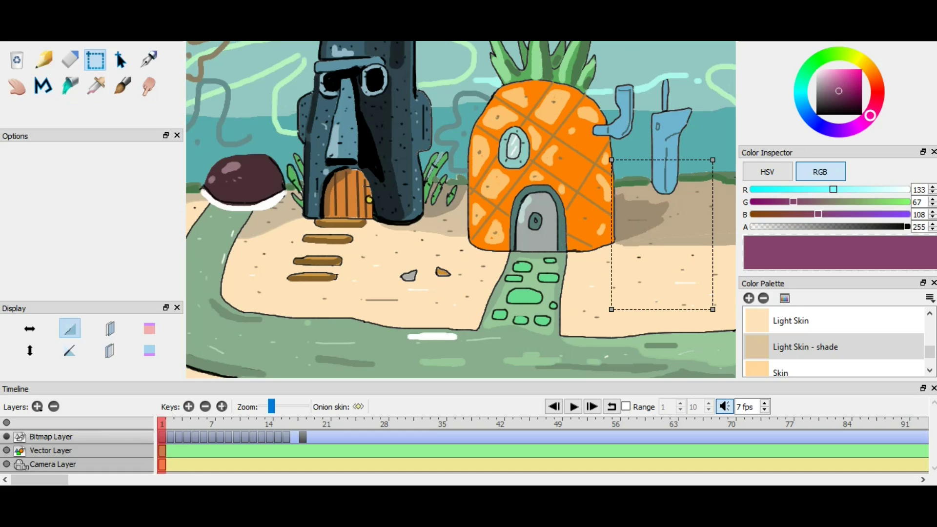
click(30, 25)
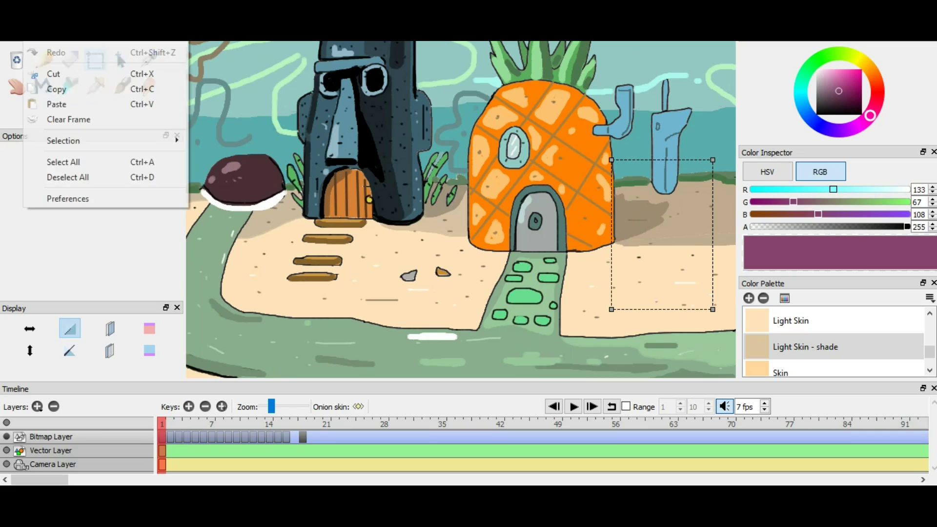
click(49, 103)
Paste the star character into frames 4 and 5 at the same spot beside the pineapple house.
key(Right)
key(Right)
key(Right)
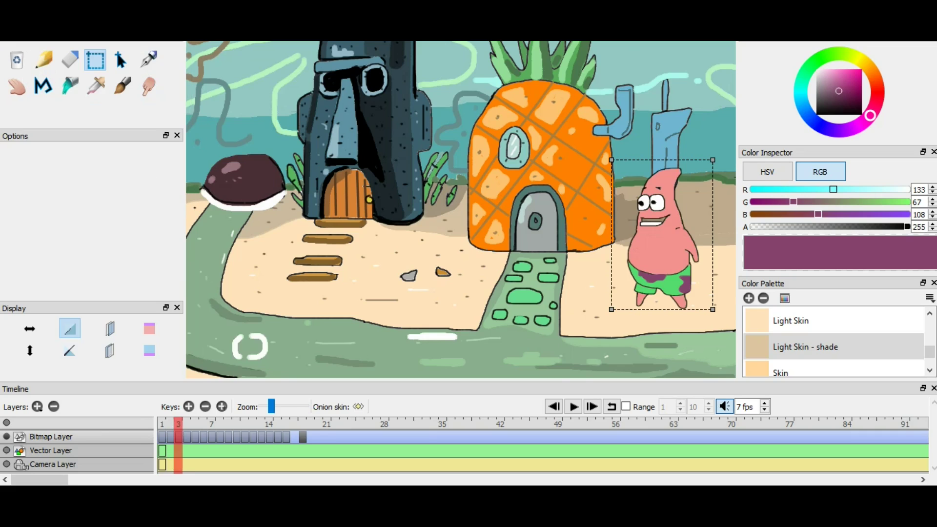
key(Right)
key(Left)
key(Left)
key(Right)
click(30, 23)
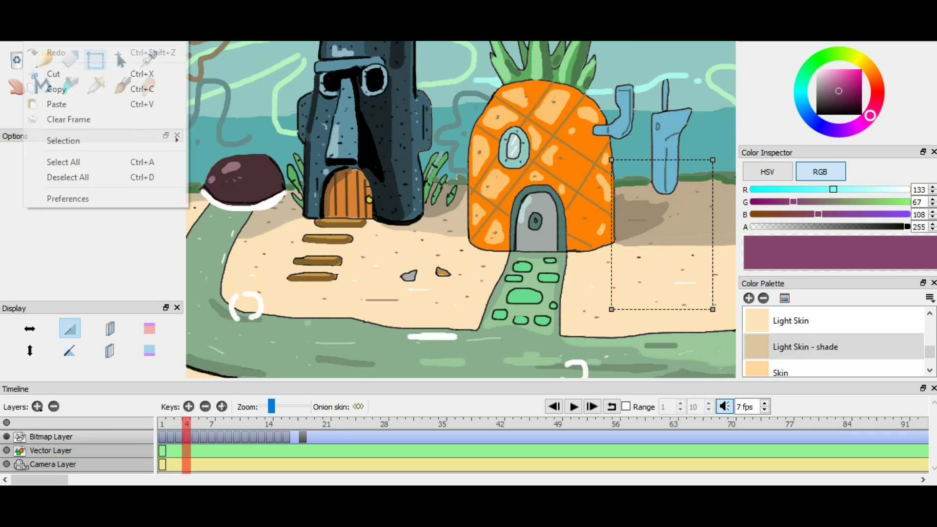
click(49, 103)
key(Right)
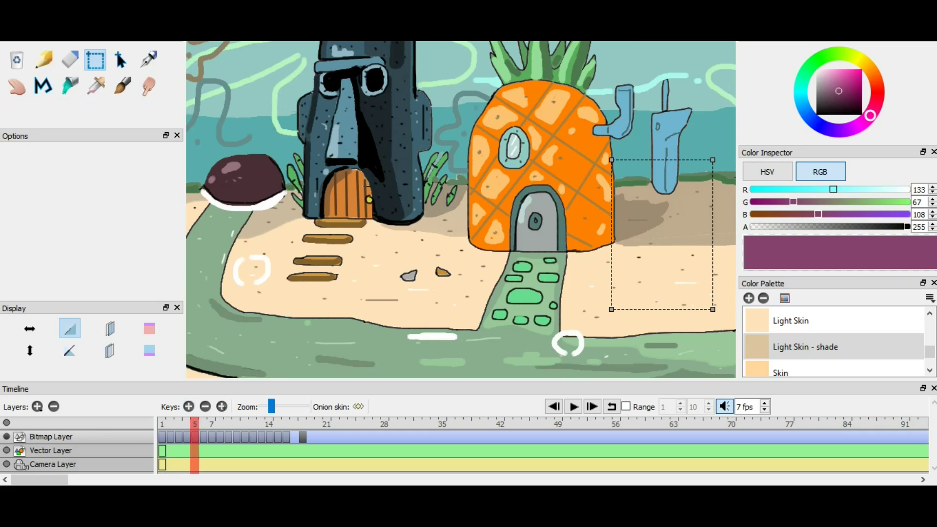
click(30, 23)
click(48, 103)
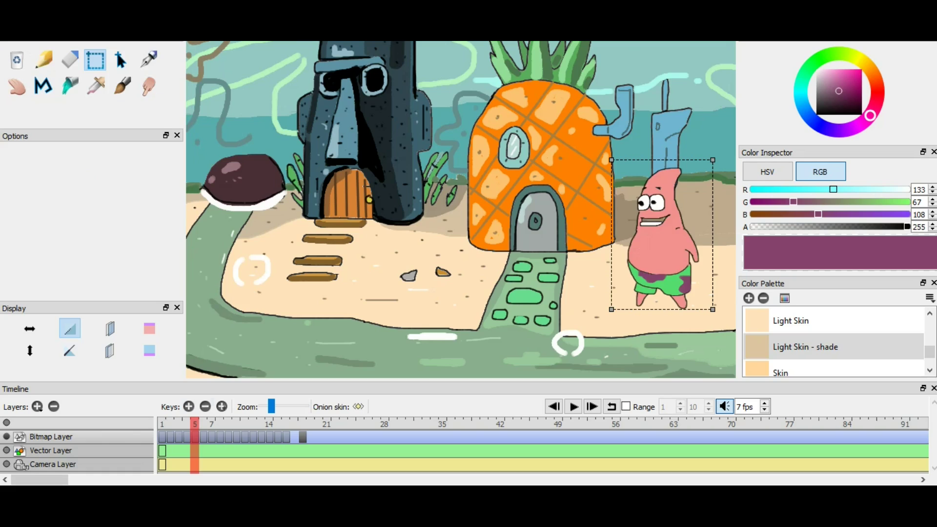
Paste the star character at the same position into frames 6, 7 and 8.
click(203, 423)
click(23, 10)
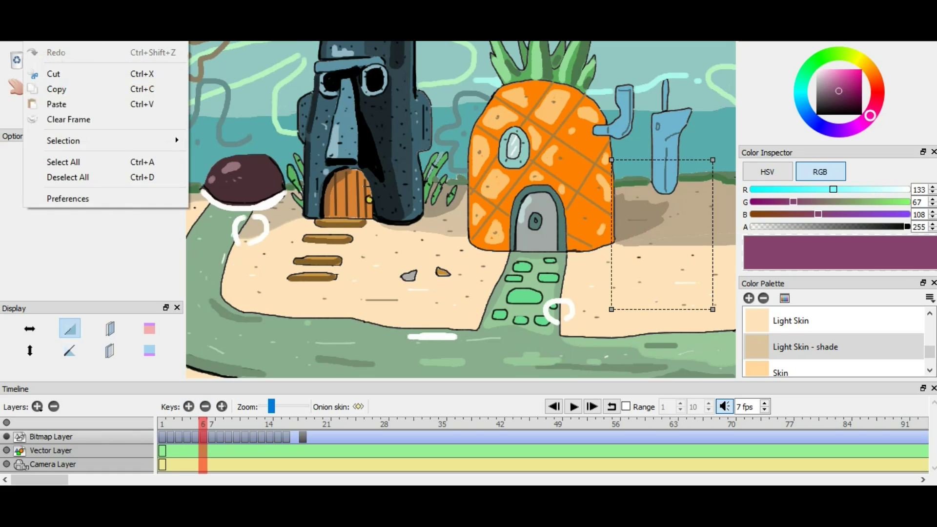
click(56, 104)
key(Right)
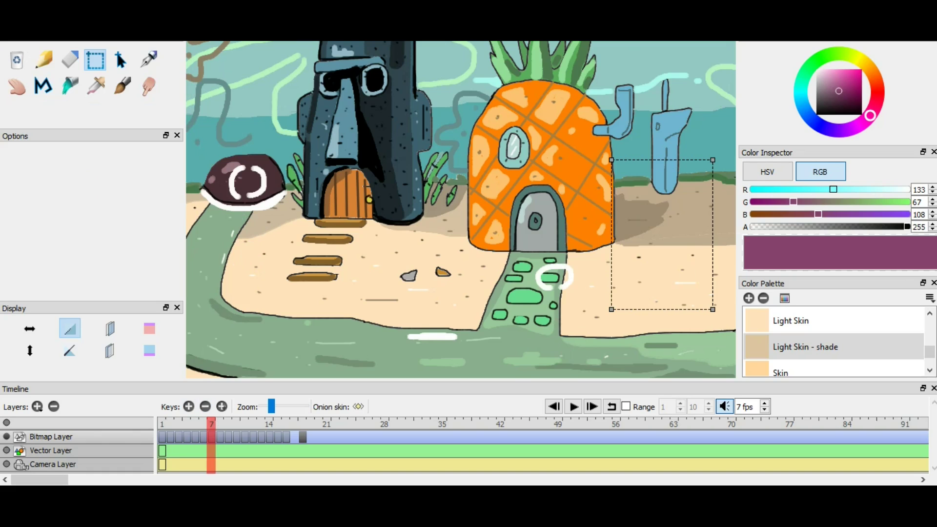
click(23, 10)
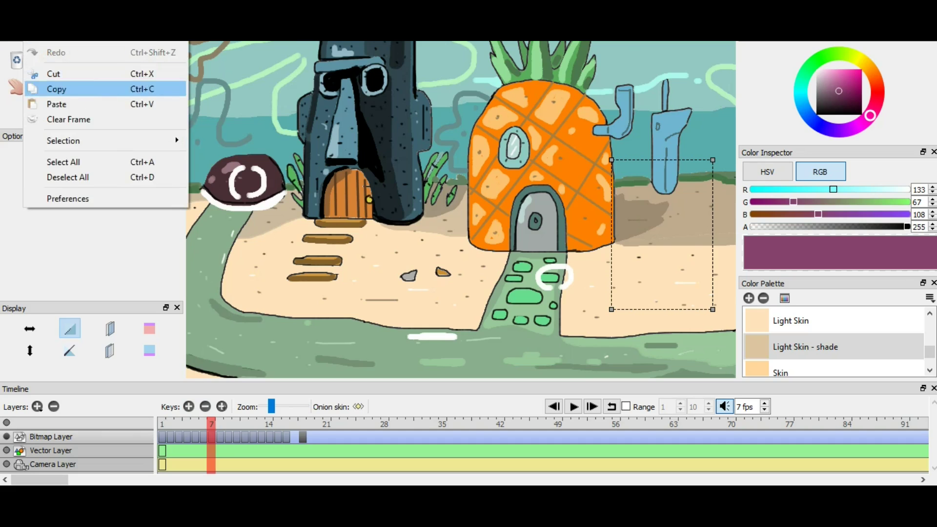
click(56, 103)
key(Right)
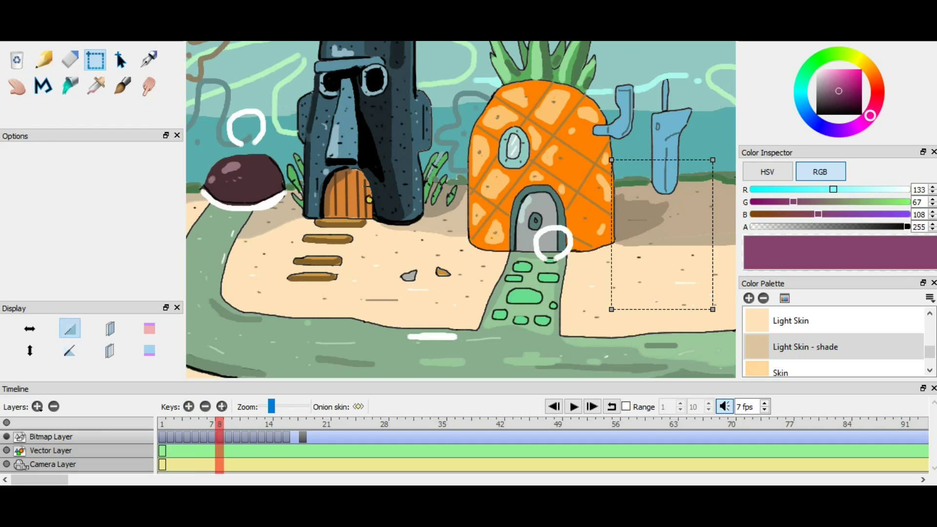
click(24, 10)
click(56, 102)
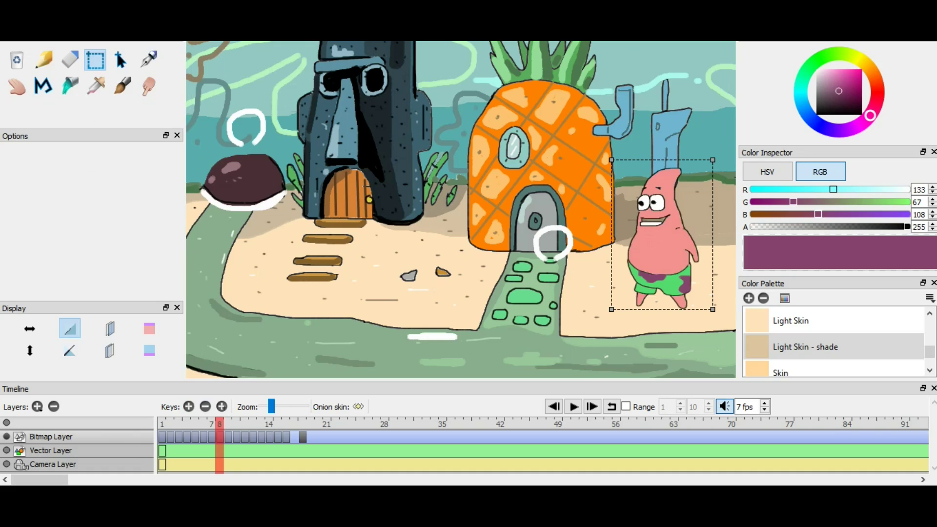
Paste the star character at the same position into frames 9, 10 and 11.
key(Right)
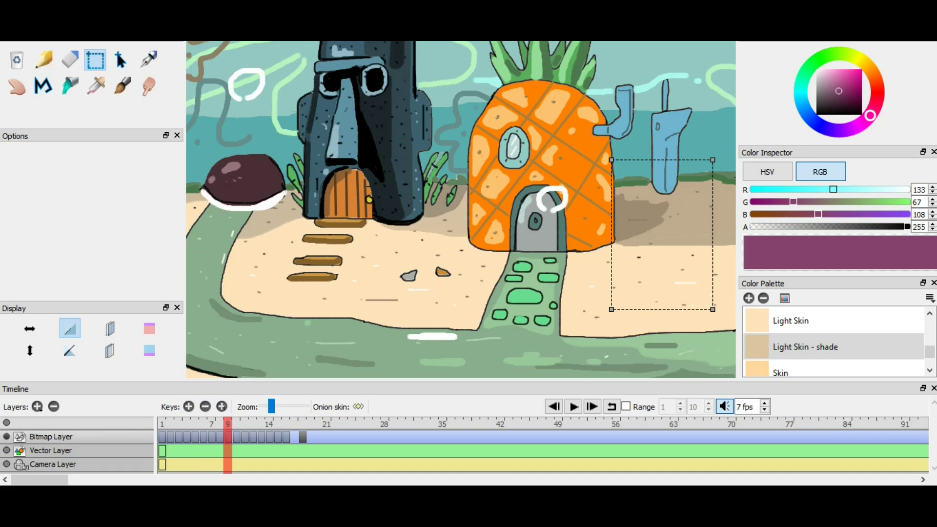
click(23, 9)
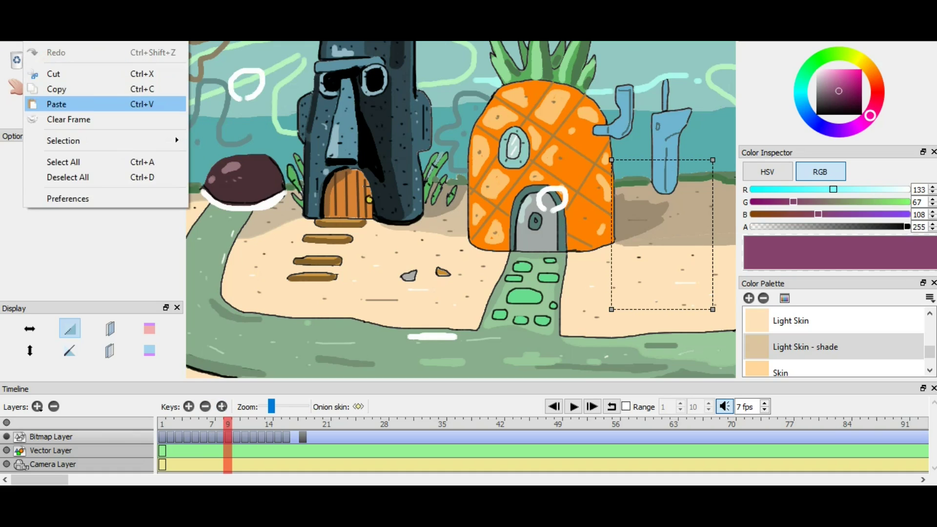
click(56, 103)
key(Right)
click(23, 10)
click(57, 104)
key(Right)
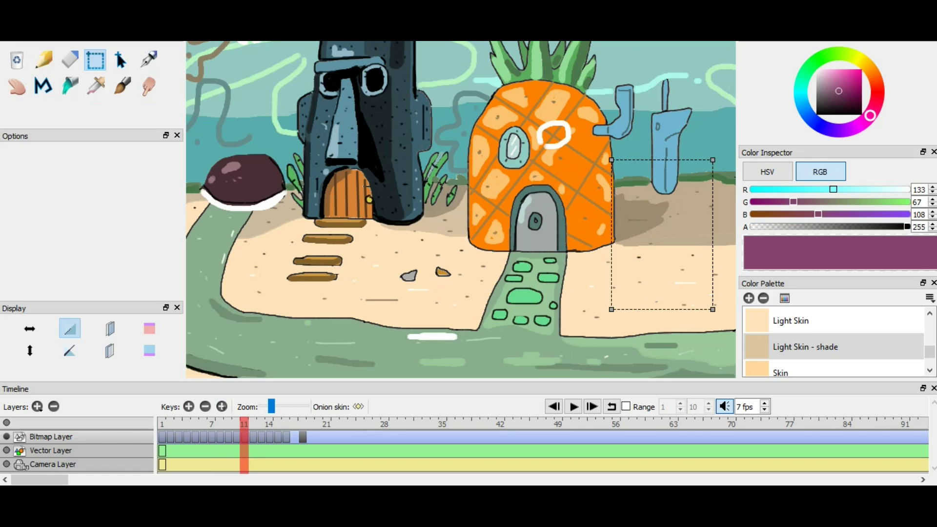
click(24, 10)
click(56, 103)
Paste the star character at the same position into frames 12, 13 and 14.
key(Right)
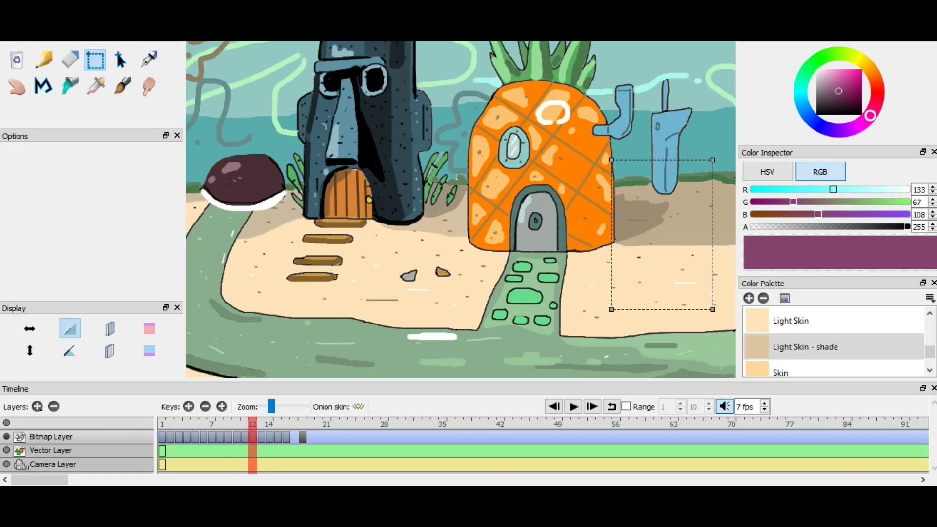
click(23, 10)
click(56, 103)
key(Right)
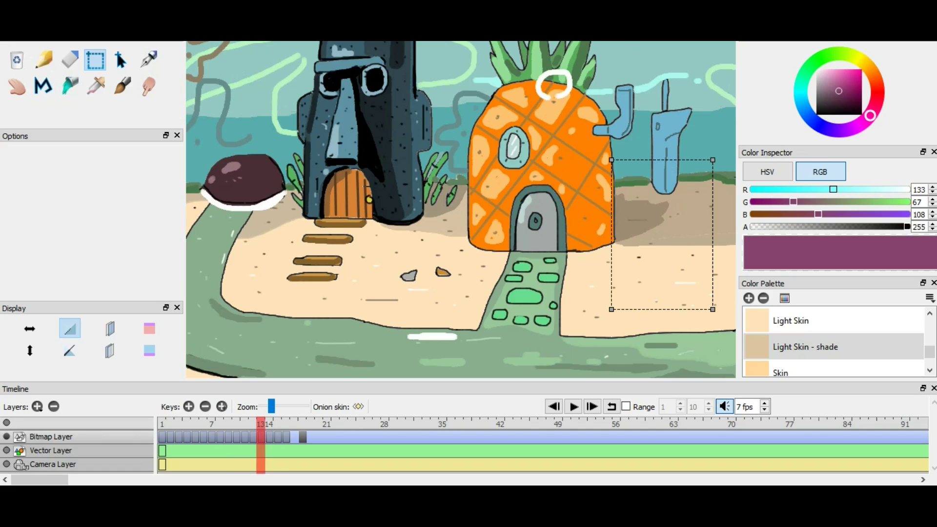
click(24, 9)
click(56, 103)
key(Right)
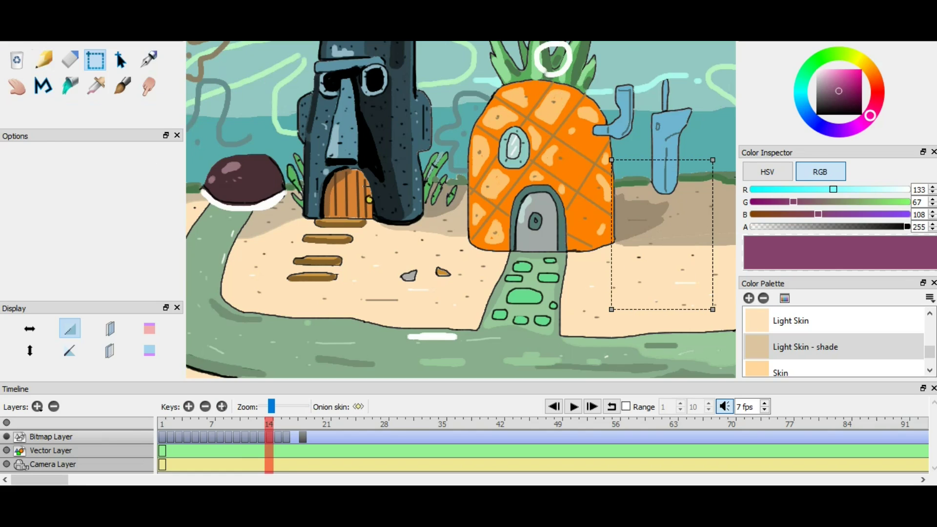
click(24, 10)
click(56, 104)
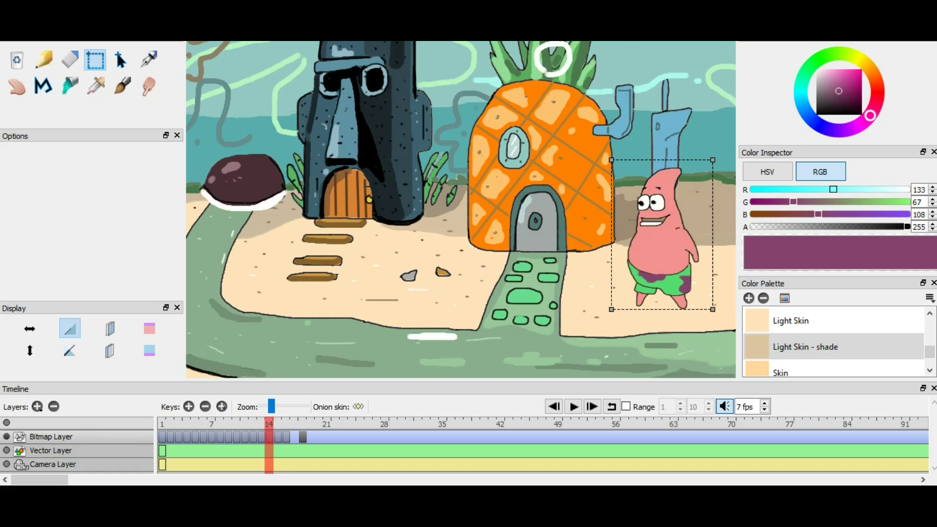
Paste the star character at the same position into frames 15 and 16.
key(Right)
click(24, 10)
click(56, 103)
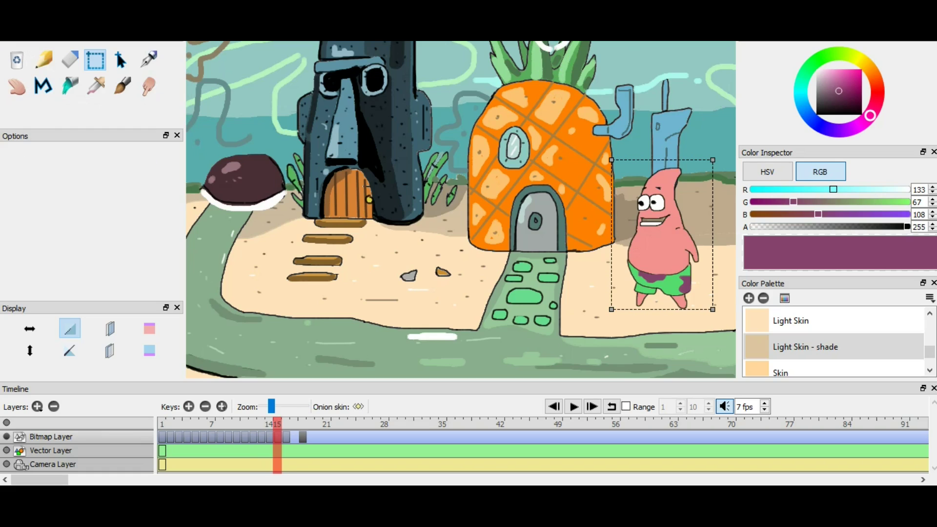
key(Right)
click(23, 9)
click(56, 103)
Clear the selection and play the animation from frame 1 to check the star character.
key(Escape)
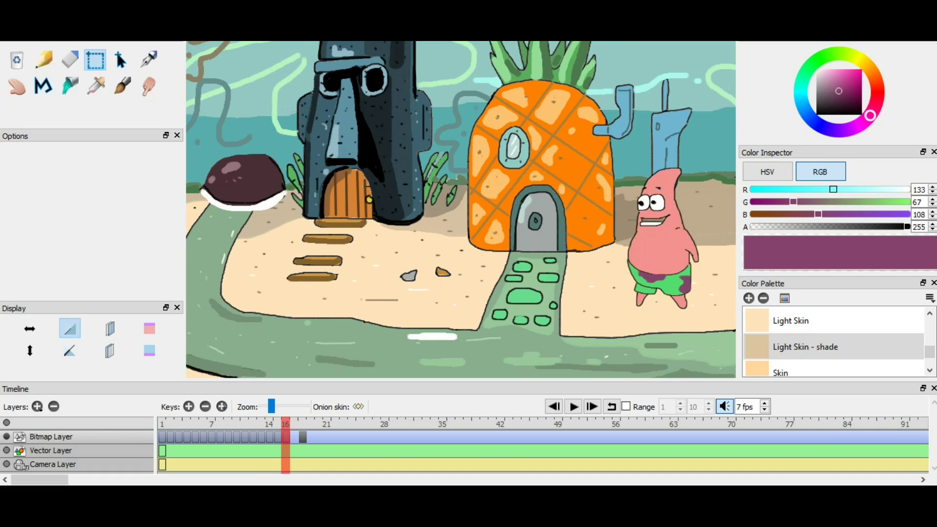
key(Home)
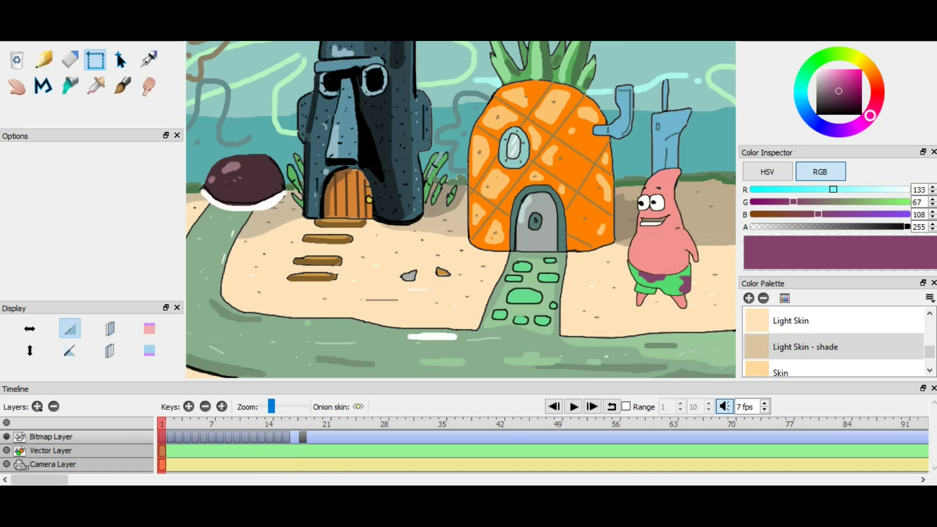
click(573, 407)
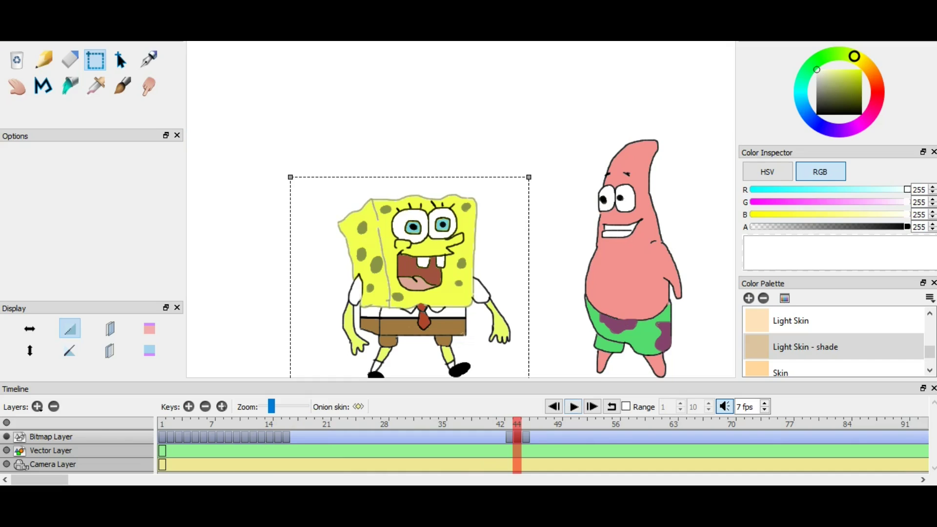
Touch up the sponge character's sleeve beside its body in frame 43 with a white brush stroke.
click(509, 424)
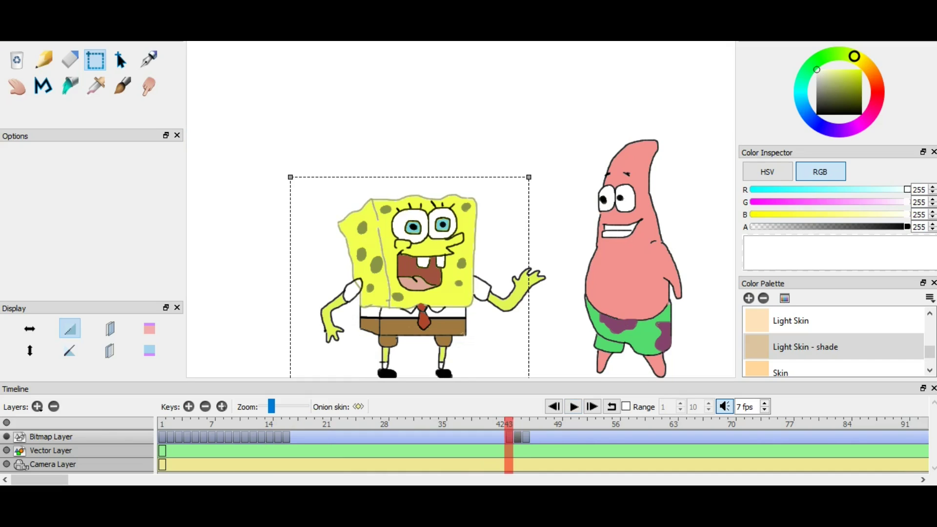
click(122, 86)
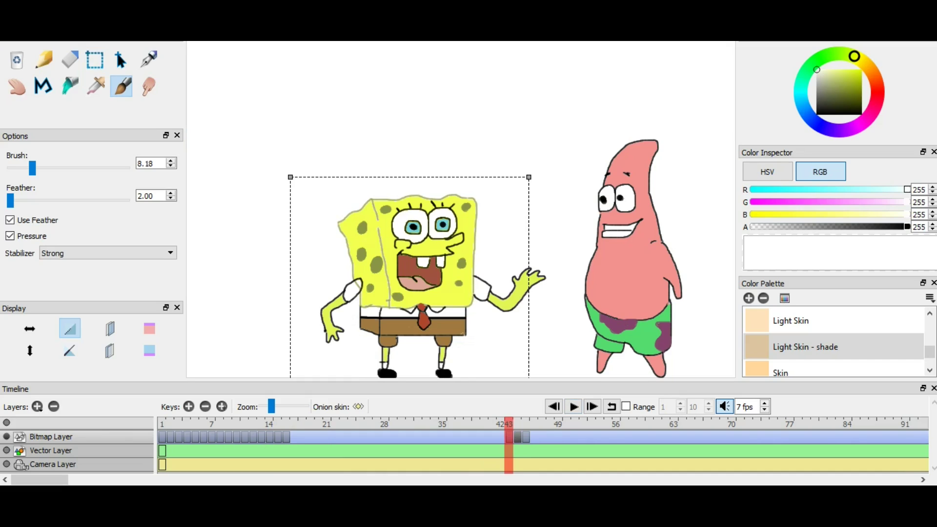
drag(357, 289, 357, 282)
Copy the sponge character from frame 43 into frame 1, scaled down and partly outside the scene's left edge.
key(v)
click(32, 23)
click(56, 90)
click(162, 424)
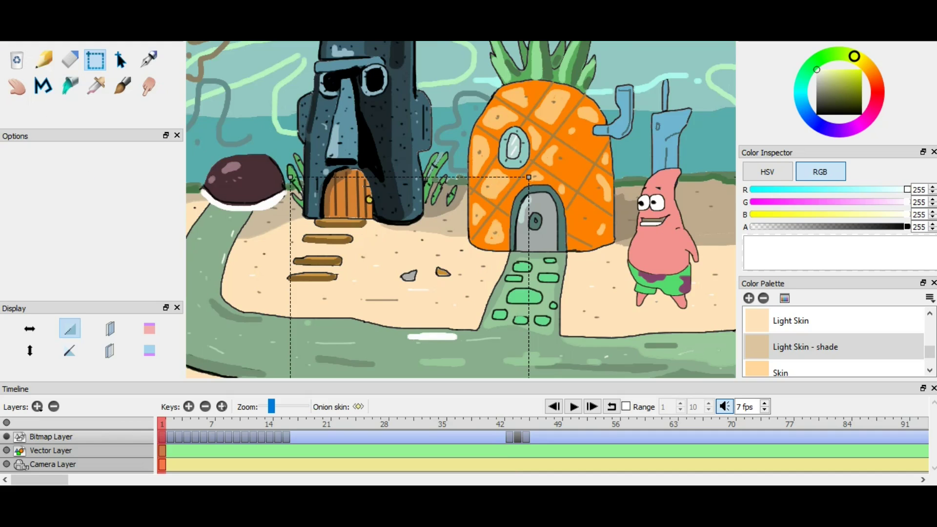
drag(291, 177, 354, 256)
drag(419, 307, 180, 247)
drag(239, 258, 200, 258)
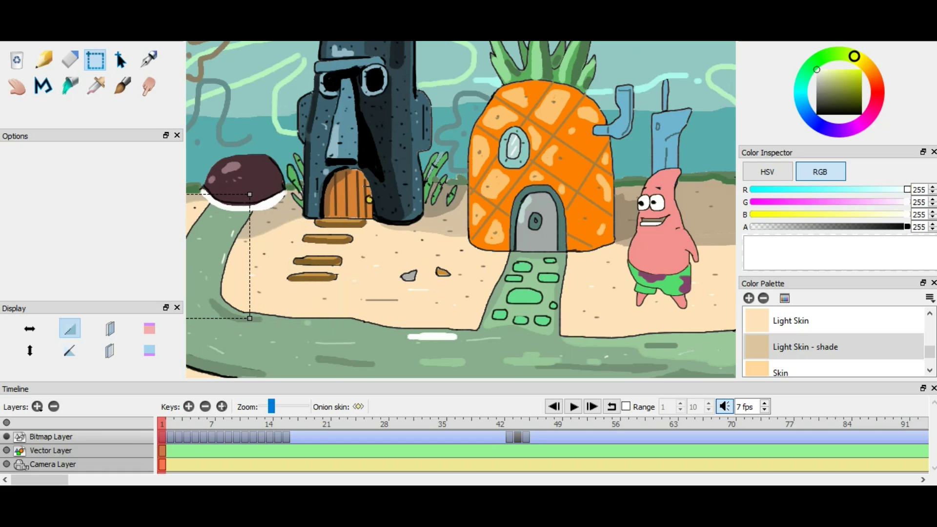
click(32, 23)
click(56, 105)
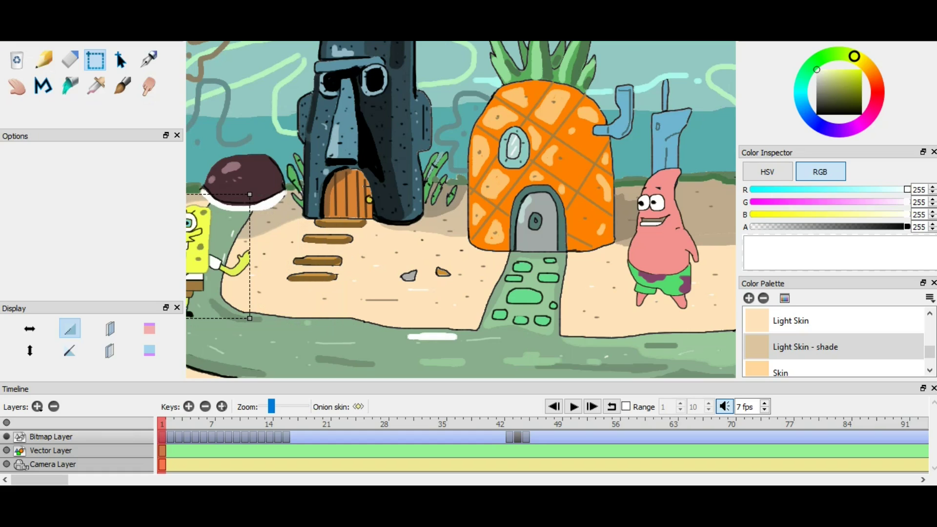
key(period)
key(period)
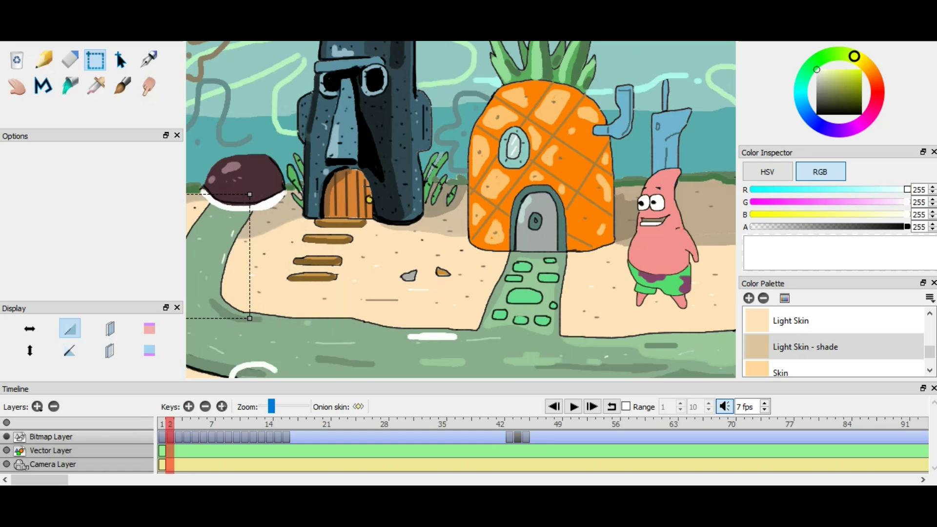
drag(215, 259, 264, 260)
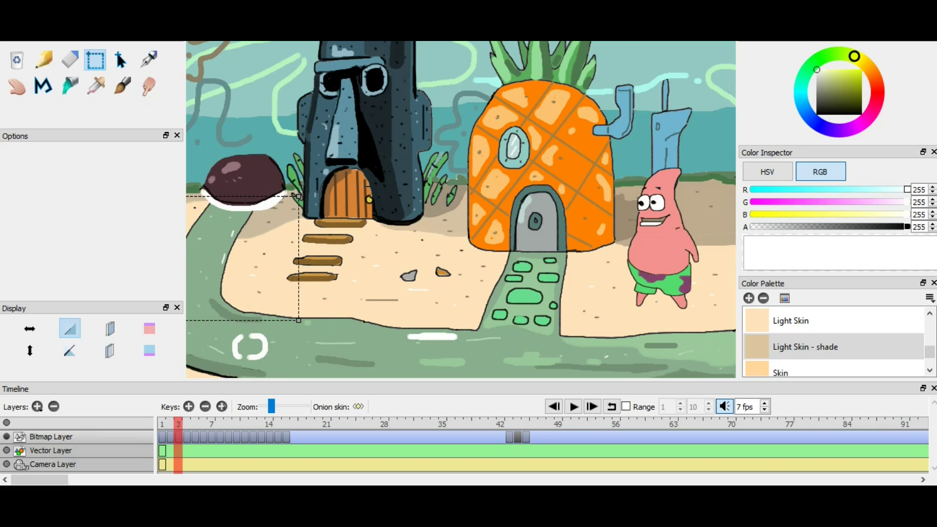
click(32, 24)
click(57, 104)
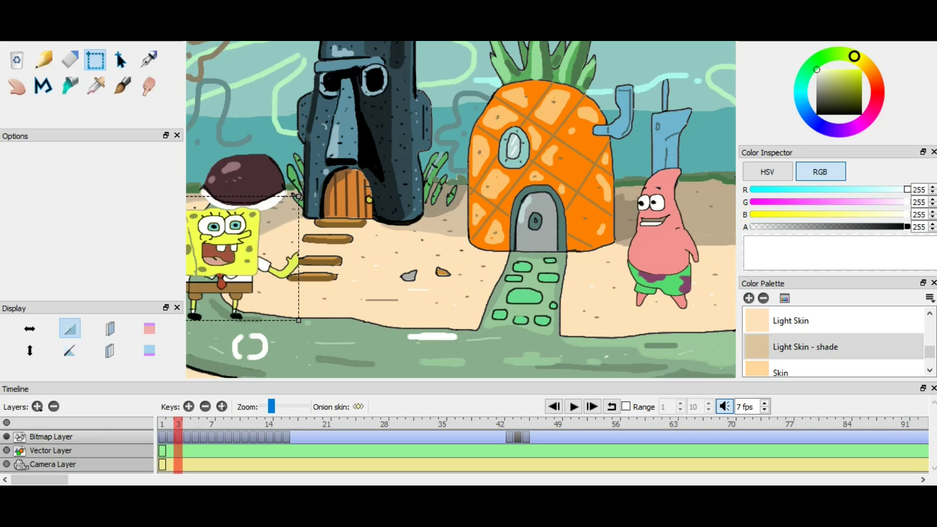
click(32, 23)
click(54, 41)
Copy the sponge character with its whole outstretched hand from frame 43, then shrink and move the selection to frame 1's left edge.
click(508, 424)
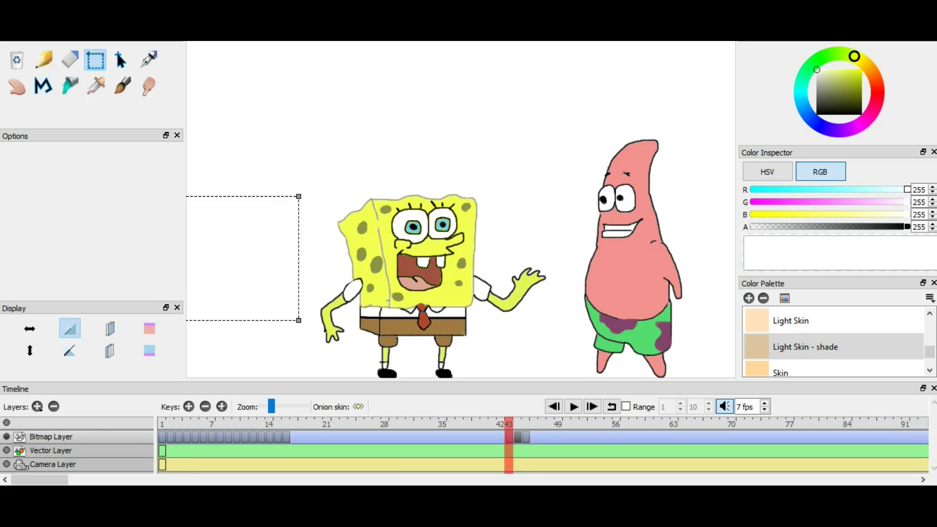
drag(298, 177, 555, 378)
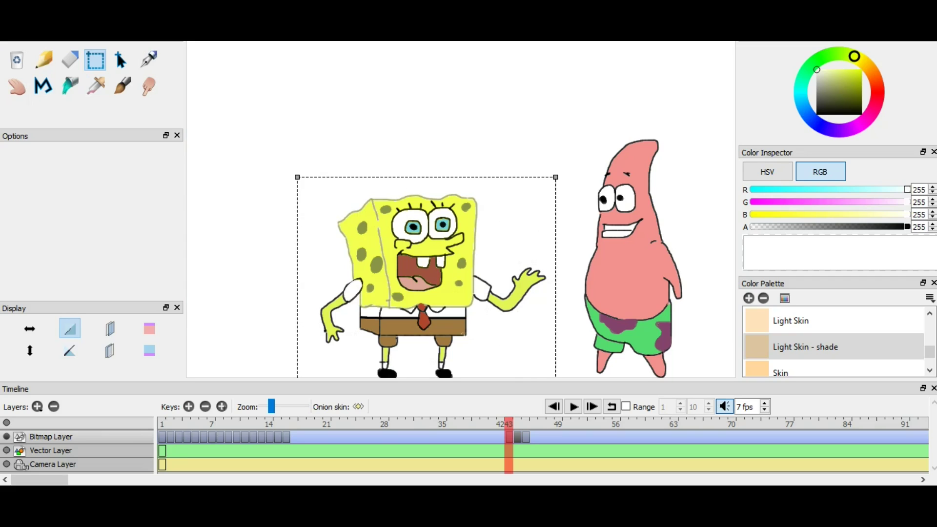
click(32, 24)
click(56, 89)
click(162, 424)
drag(297, 177, 372, 244)
drag(464, 312, 202, 255)
click(30, 23)
click(68, 104)
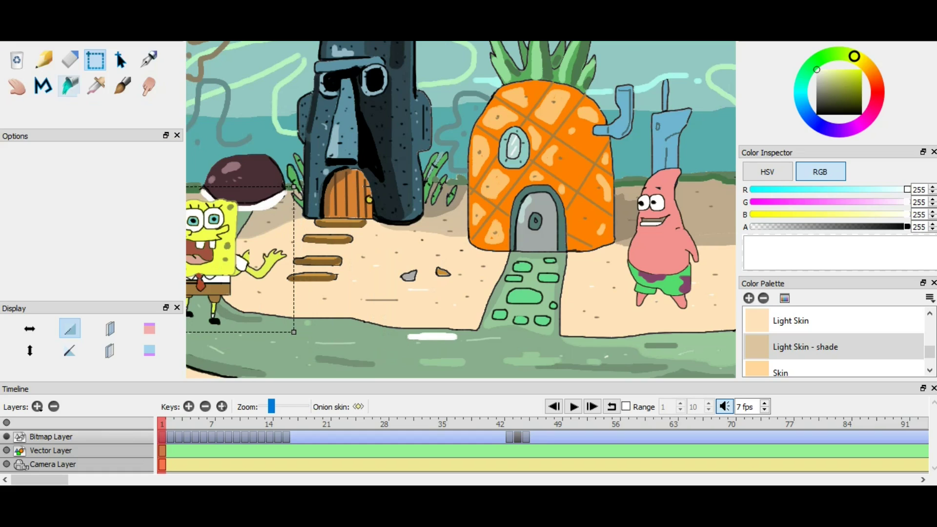
click(30, 23)
click(49, 45)
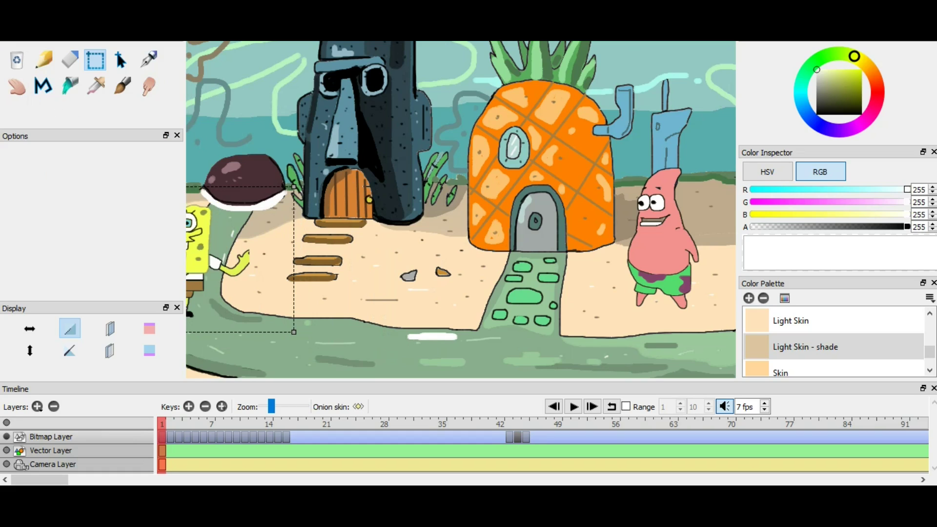
Paste the sponge character into frame 3, shifted farther into the scene toward the stone head house.
key(period)
key(period)
drag(244, 259, 283, 261)
click(20, 34)
click(78, 100)
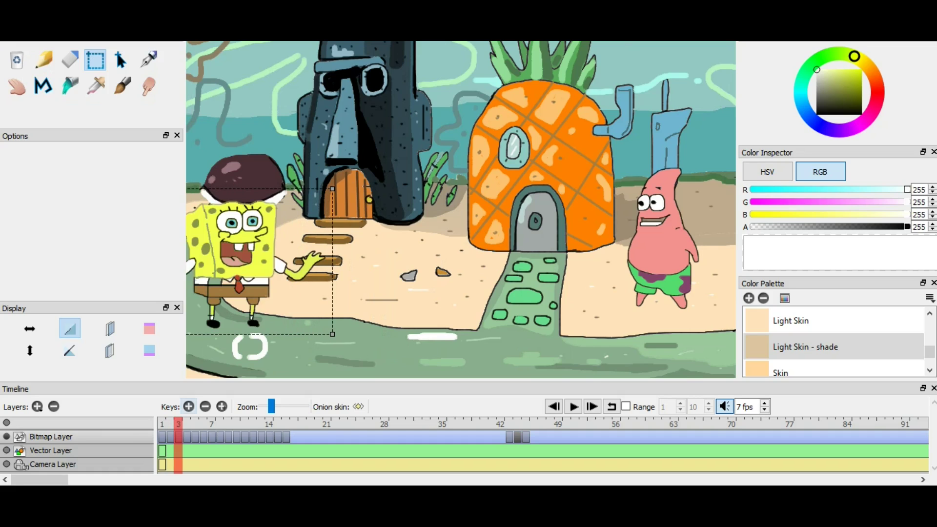
Paste the sponge character into frame 5, shifted farther into the scene beside the stone head house's steps.
key(period)
key(period)
drag(259, 261, 324, 261)
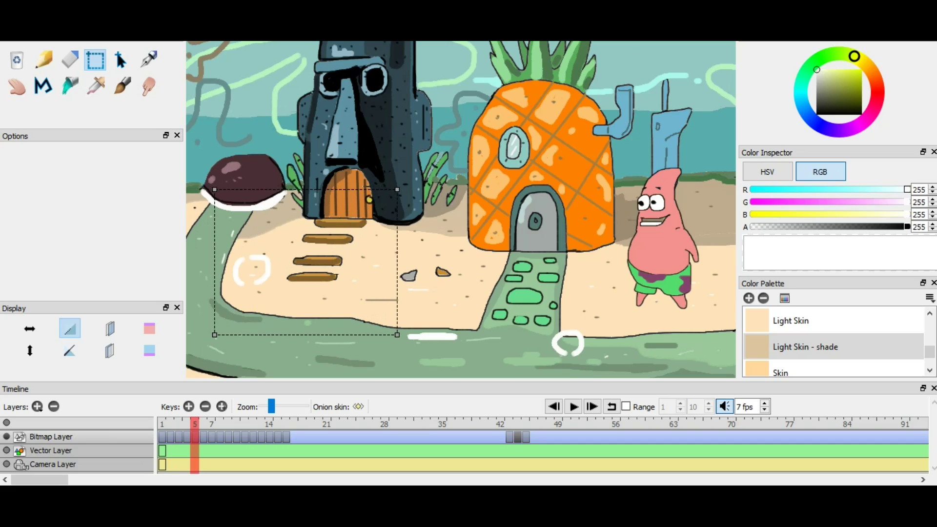
click(20, 34)
click(78, 102)
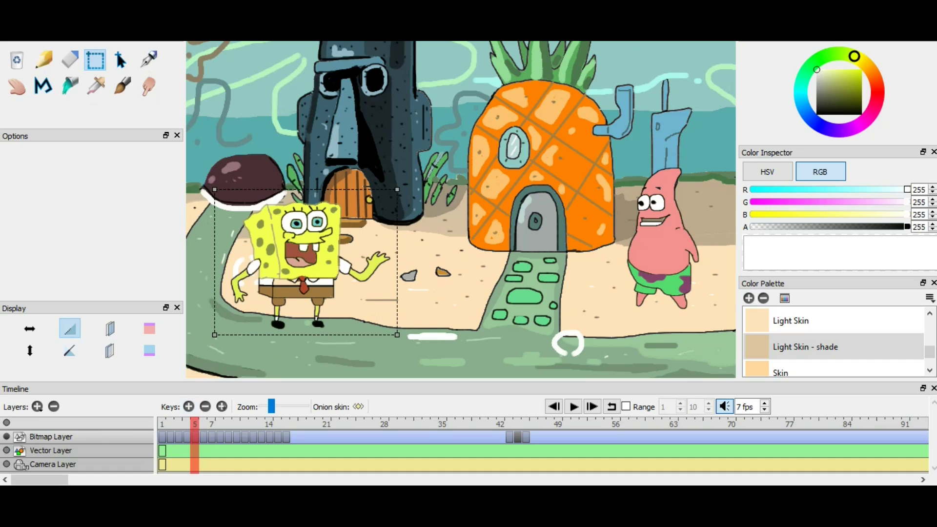
Paste the sponge character into frame 7, moved onward to stand in front of the stone head house's steps.
key(period)
key(period)
drag(305, 262, 349, 262)
click(30, 36)
click(59, 103)
Paste the sponge character into frame 9, placed between the stone head house and the pineapple house.
key(period)
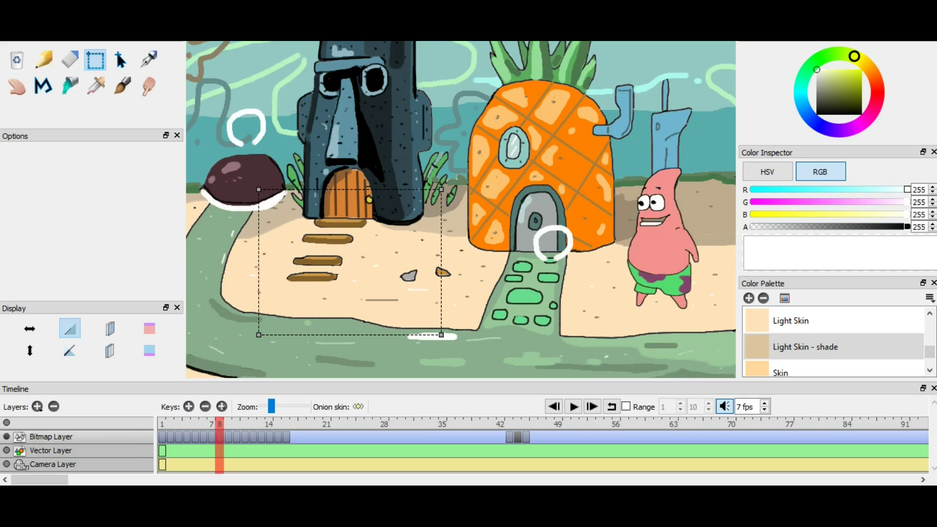
key(period)
drag(349, 262, 405, 262)
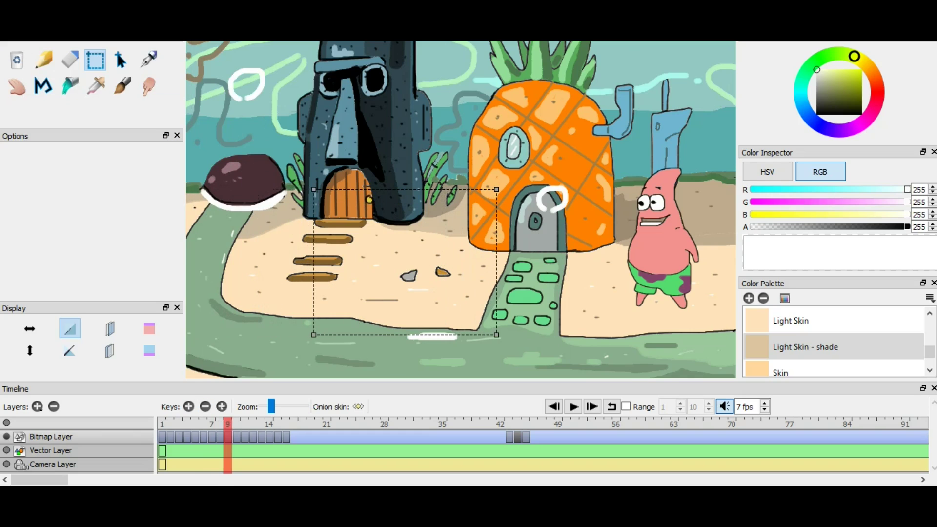
click(19, 34)
click(42, 101)
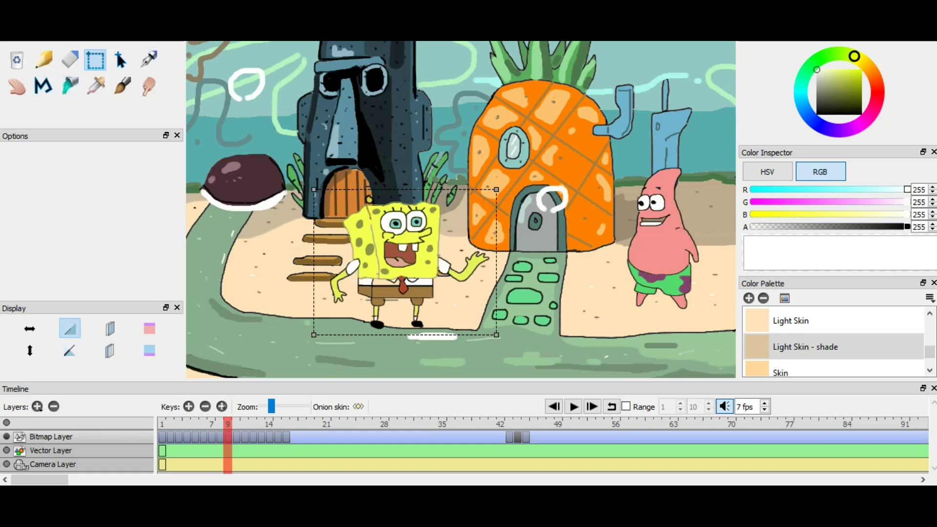
Enlarge the selection around the walking sponge pose in frame 44 and copy it.
click(509, 424)
key(.)
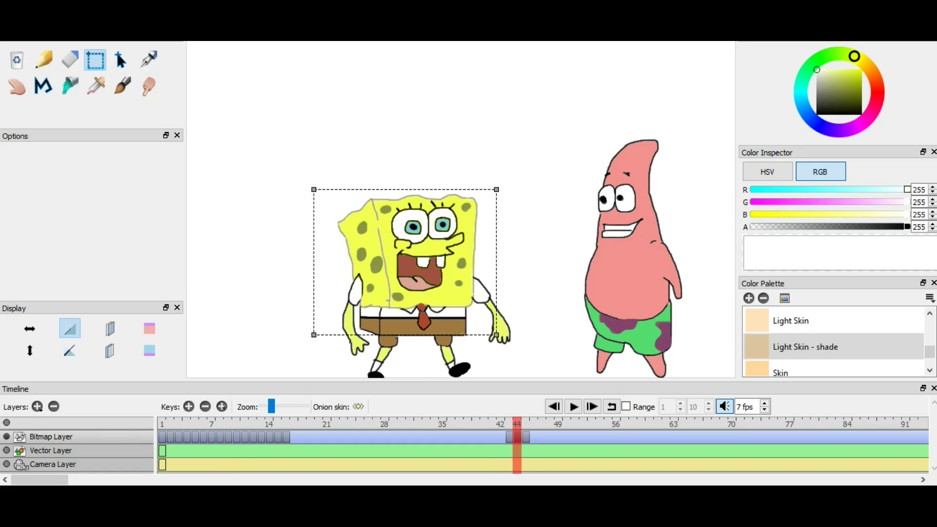
drag(497, 334, 542, 383)
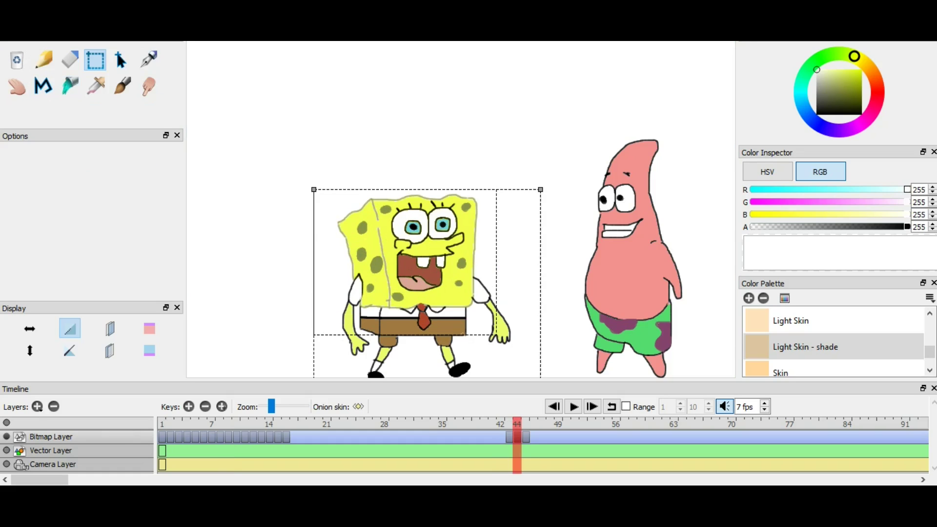
click(31, 25)
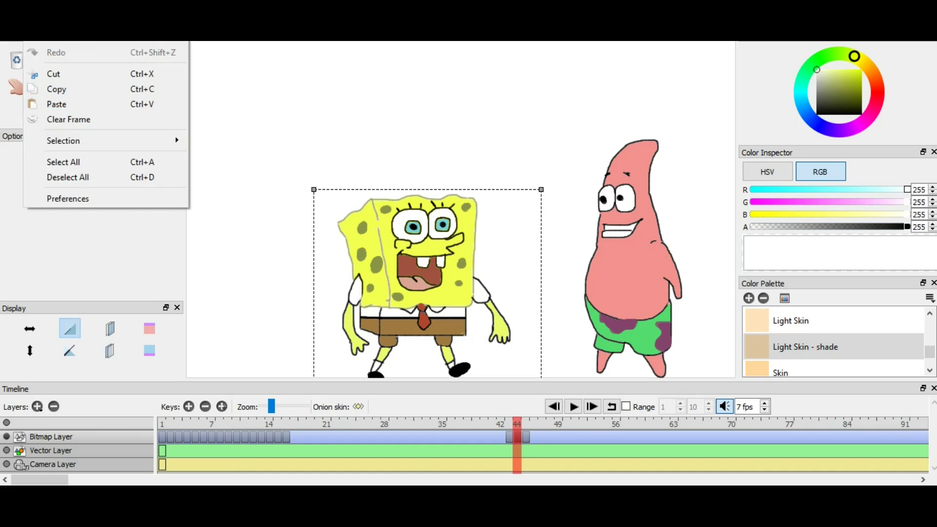
click(66, 90)
Shrink the selection, fit it to the scene's left edge, and paste the walking sponge pose into frame 2.
drag(314, 189, 339, 222)
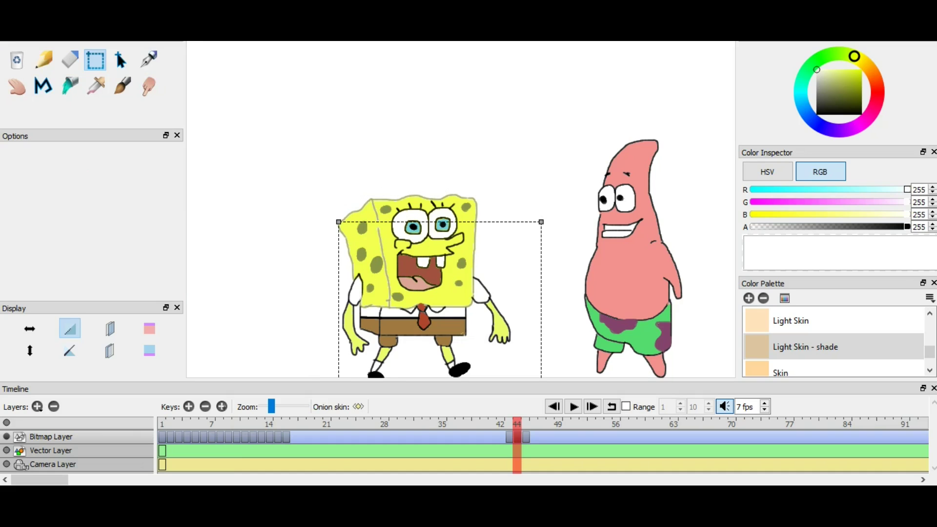
click(162, 424)
click(170, 424)
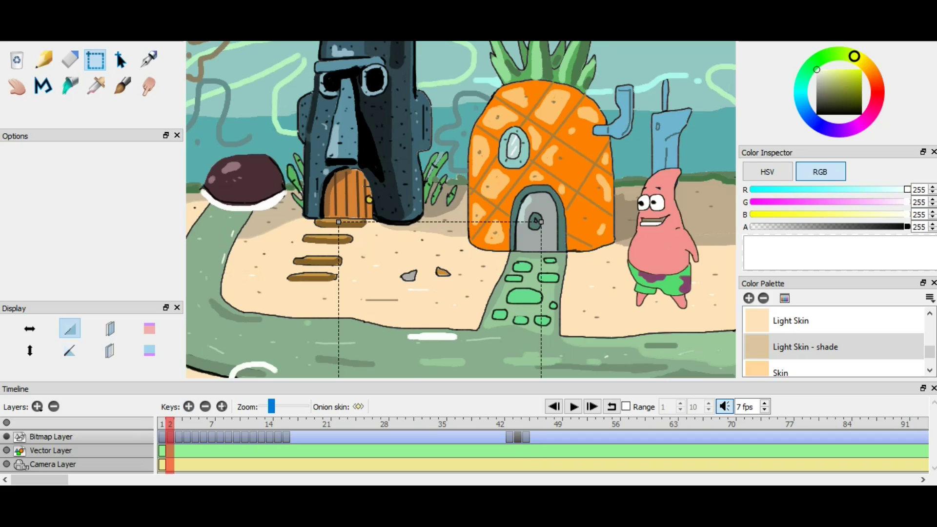
drag(338, 222, 372, 254)
drag(456, 317, 217, 247)
click(162, 424)
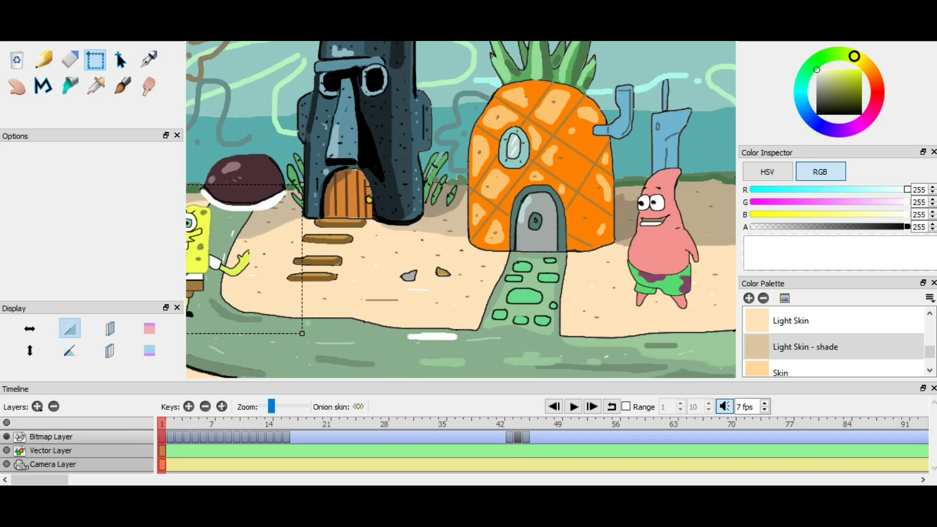
drag(302, 334, 294, 334)
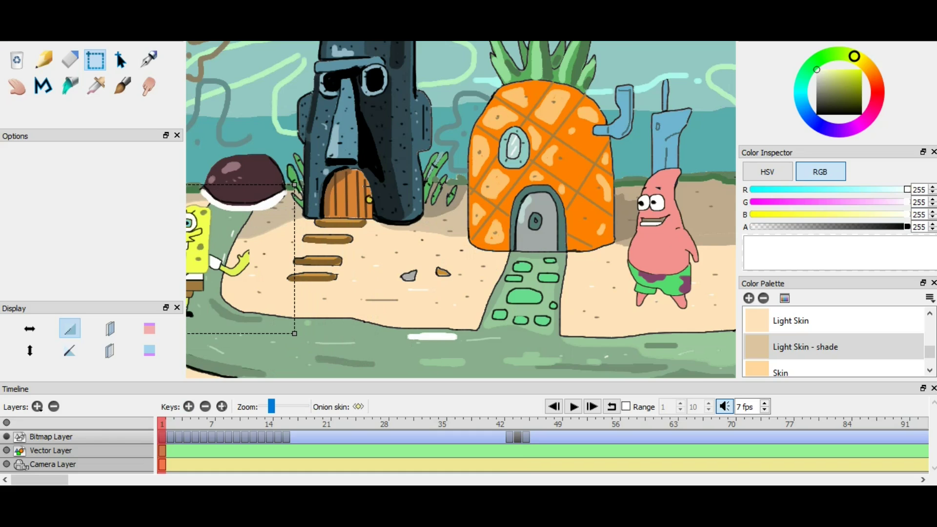
key(period)
click(30, 32)
click(57, 104)
Try pasting the walking sponge pose into frame 4 with its hand partly outside the scene's left edge.
key(comma)
key(period)
key(period)
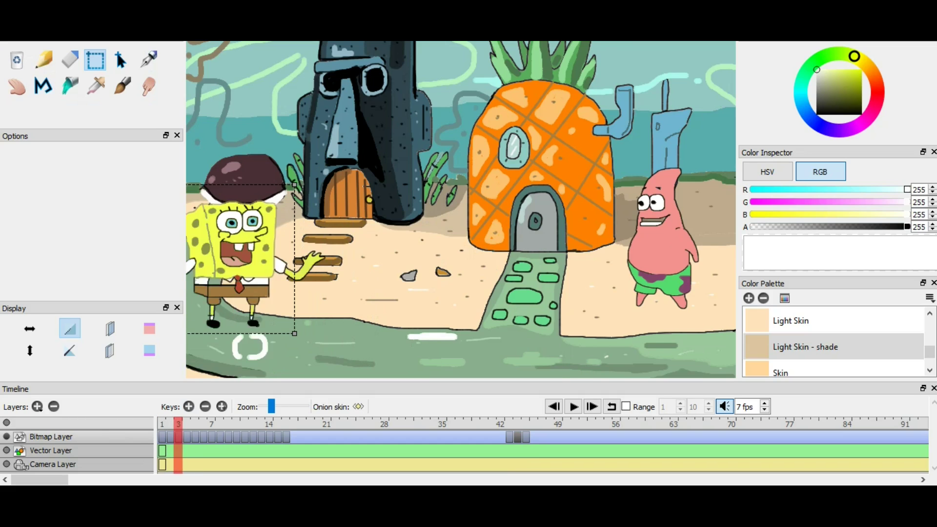
drag(240, 258, 269, 262)
click(31, 24)
click(57, 104)
mouse_move(187, 424)
mouse_down()
mouse_move(169, 423)
mouse_move(194, 423)
mouse_move(187, 424)
mouse_up()
click(30, 25)
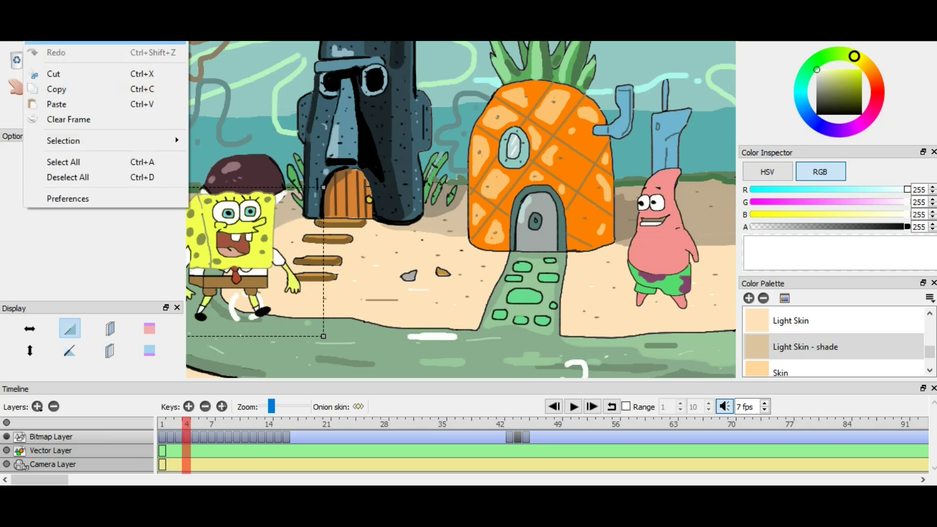
click(57, 37)
Nudge the selection in frame 4 farther into the scene and paste the walking sponge pose there.
key(Right)
key(Right)
key(Right)
key(Right)
key(Right)
key(Right)
key(Right)
key(Right)
key(Right)
key(Right)
key(Right)
key(Right)
key(Right)
key(Right)
key(Right)
key(Right)
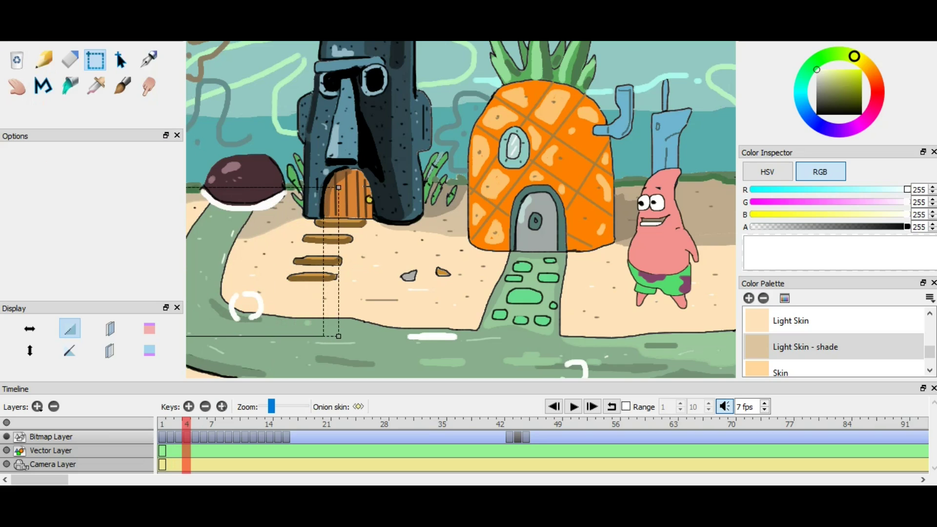
key(alt+e)
click(58, 102)
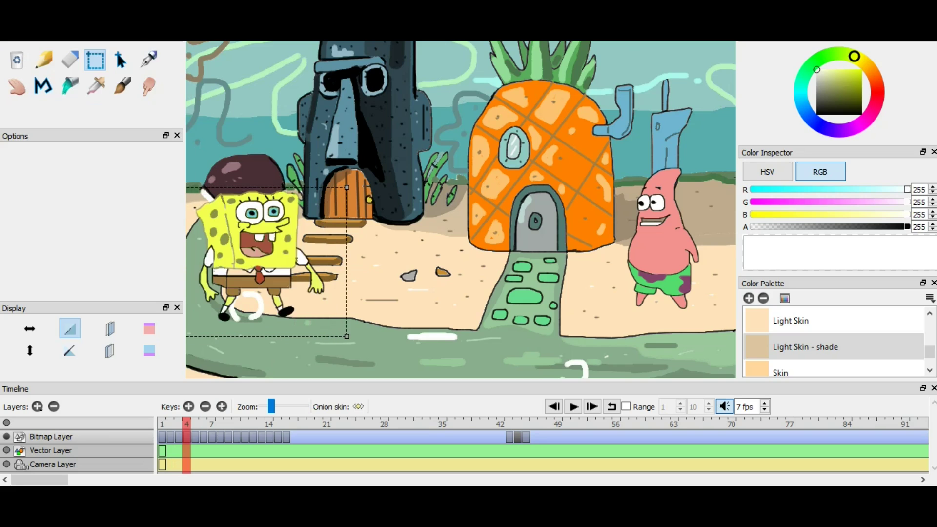
Paste the walking sponge pose into frame 6, placed ahead of the sponge's position in frame 5.
key(comma)
key(comma)
key(comma)
key(period)
key(period)
key(period)
key(period)
key(period)
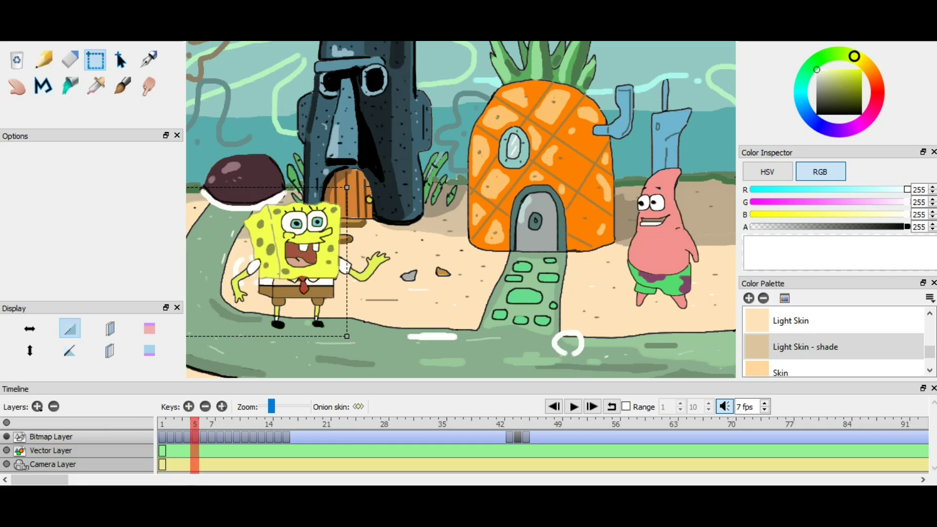
drag(263, 262, 335, 268)
click(32, 22)
click(58, 104)
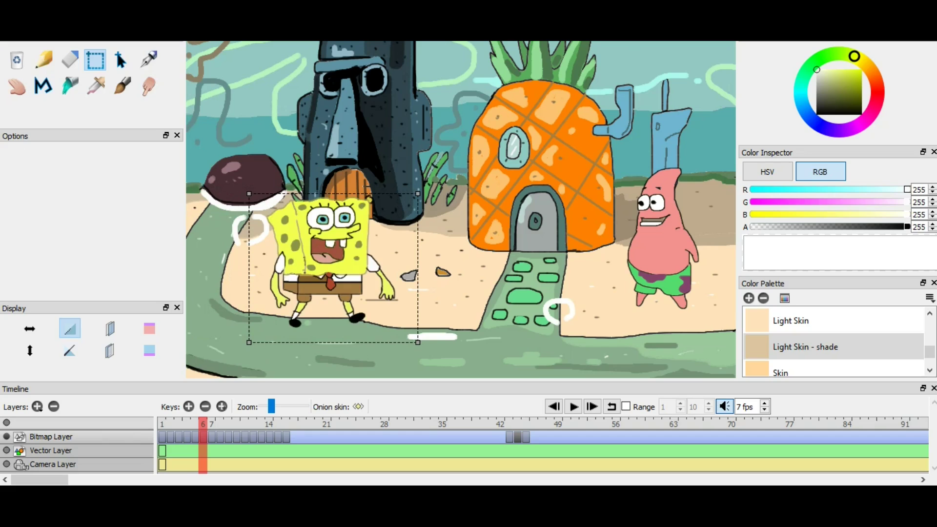
Play the animation from frame 1 to check the sponge's walk.
click(162, 424)
key(Return)
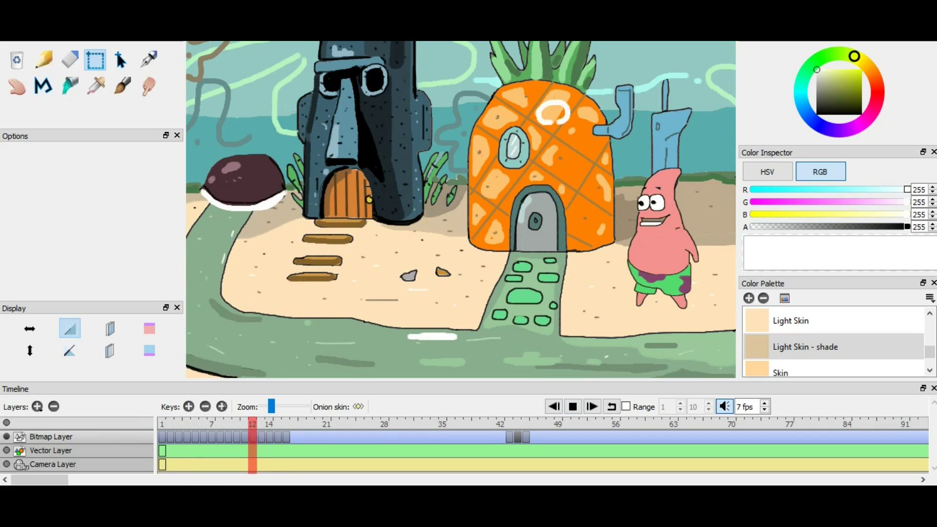
key(Return)
Paste the walking sponge pose into frame 8, moved ahead of the sponge's position in frame 7.
key(period)
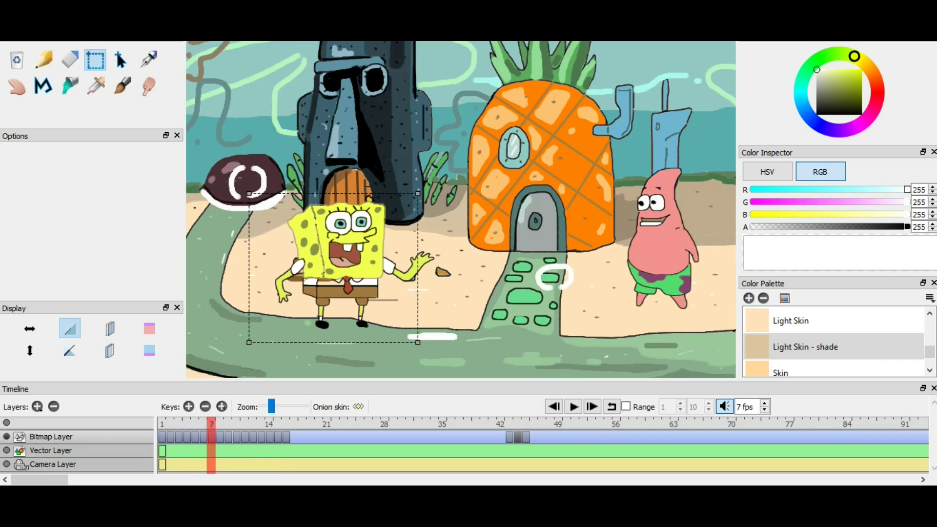
key(period)
drag(333, 268, 384, 269)
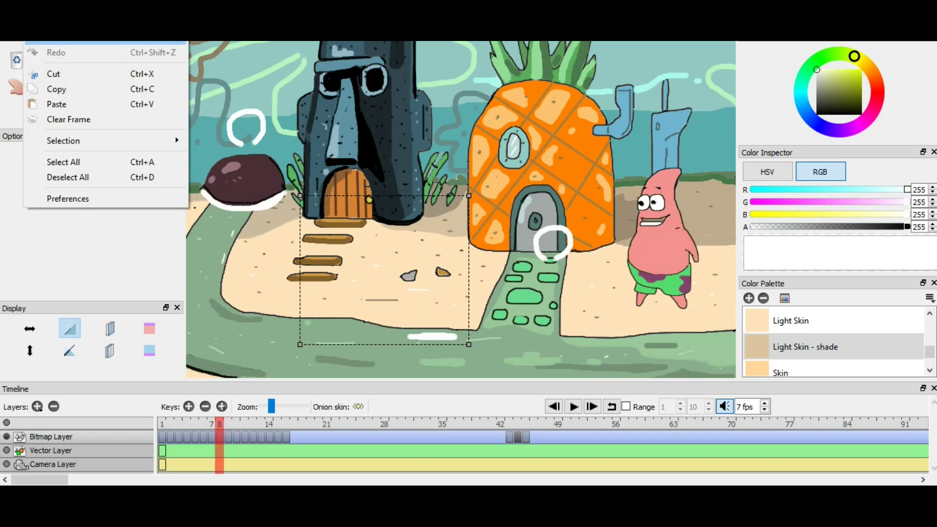
click(59, 103)
Move the selection up to the pineapple house's path and paste the walking sponge pose into frame 11.
key(comma)
key(comma)
key(period)
key(period)
key(period)
key(period)
drag(384, 270, 431, 269)
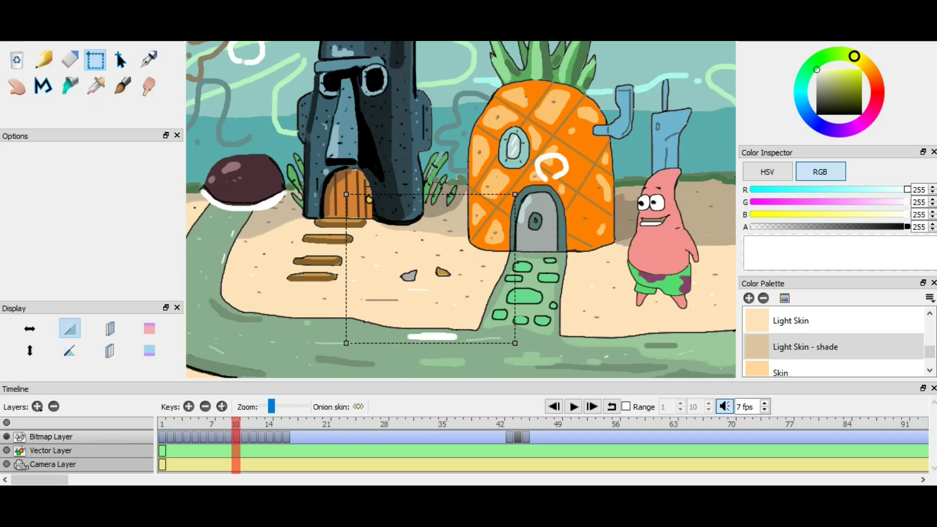
key(period)
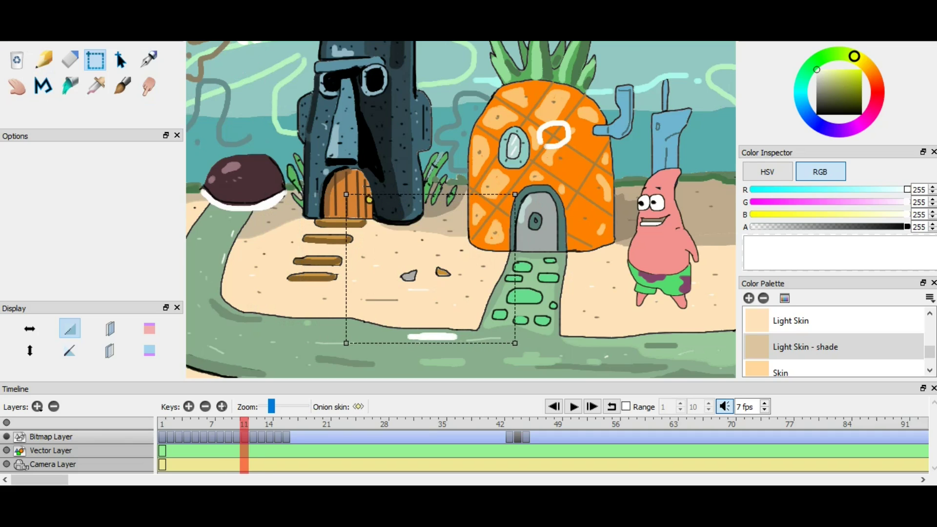
key(period)
key(comma)
click(30, 34)
click(48, 103)
Paste the walking sponge pose at the same spot in frames 12 and 13.
key(period)
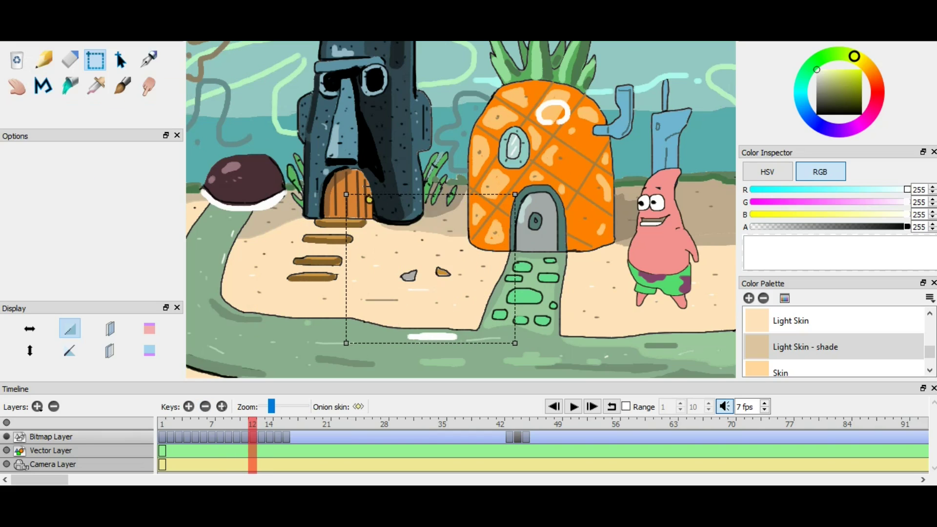
click(31, 35)
click(49, 103)
key(period)
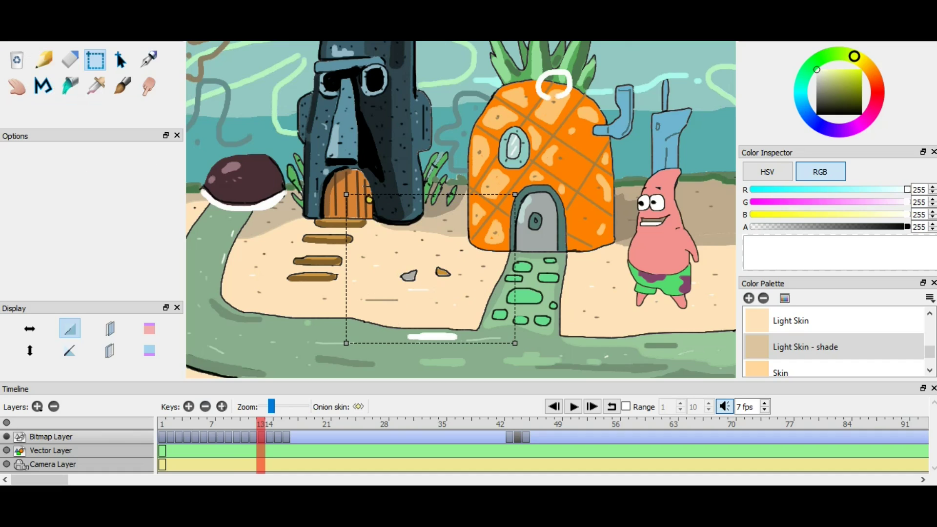
click(30, 34)
click(56, 103)
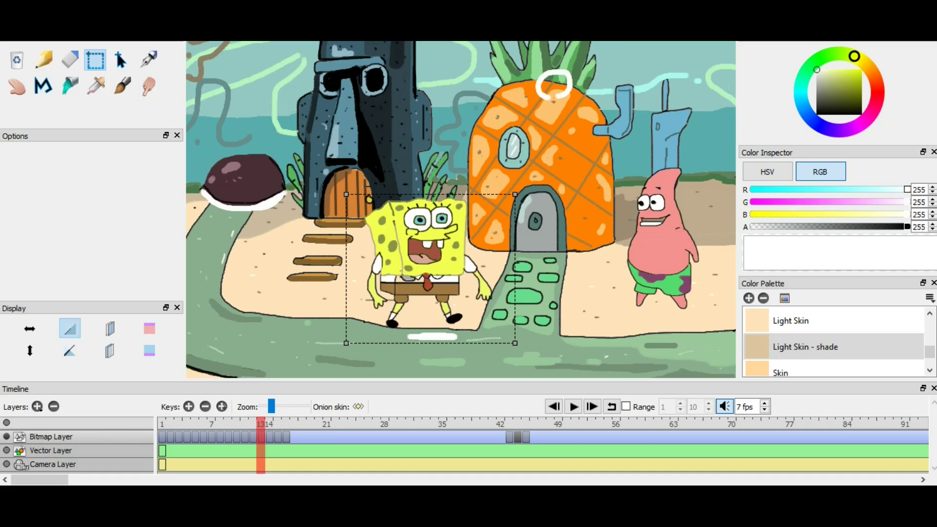
Paste the walking sponge pose at the same spot in frames 14, 15 and 16.
key(period)
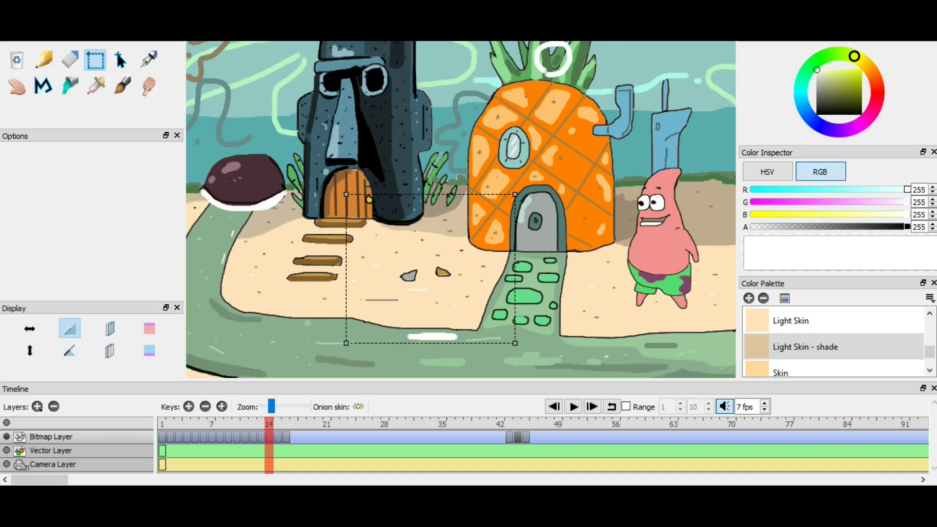
click(30, 34)
click(56, 104)
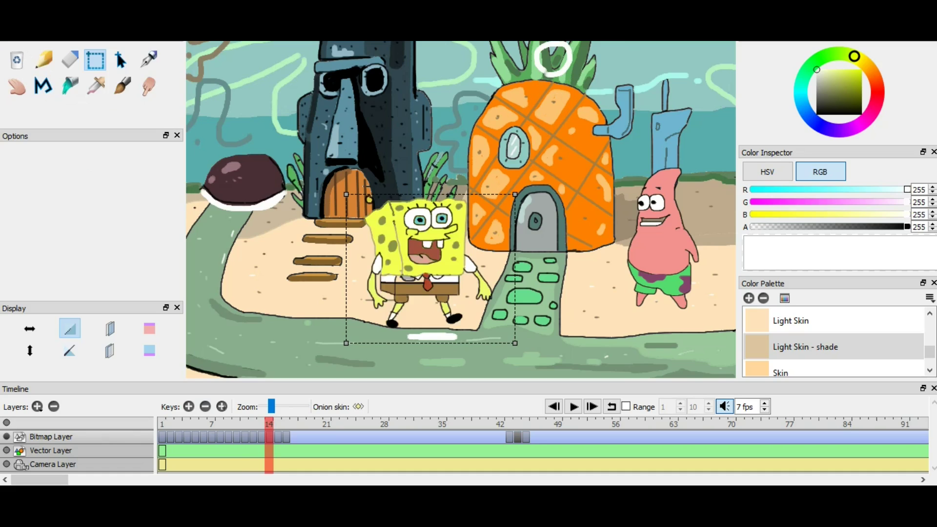
key(period)
click(30, 34)
click(56, 102)
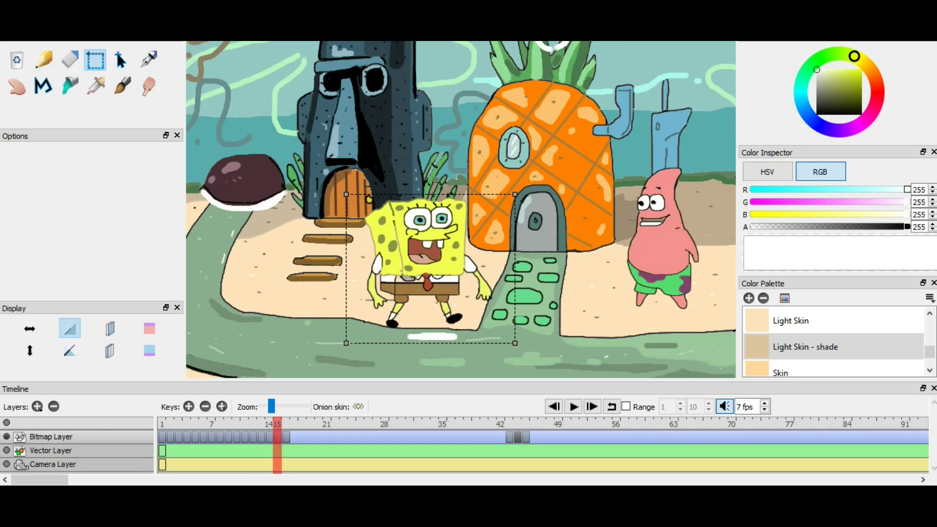
key(period)
click(30, 34)
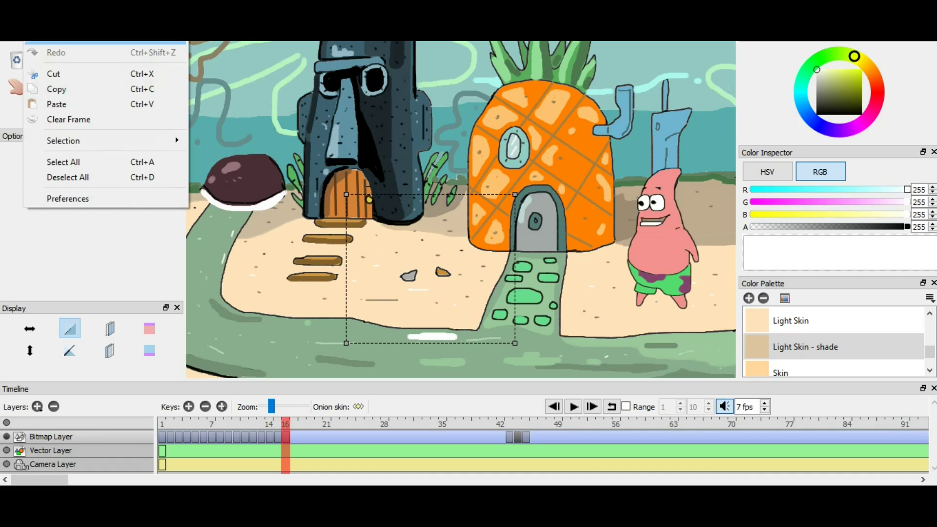
click(56, 104)
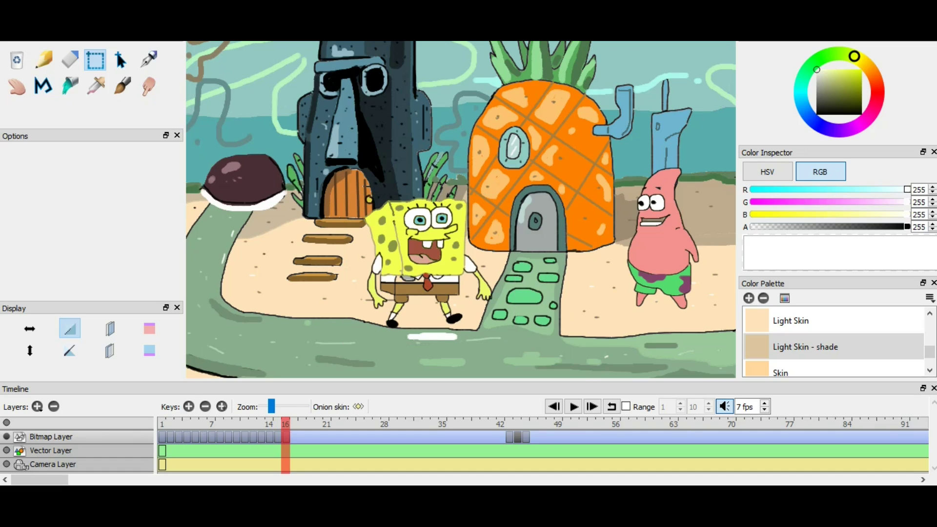
Play the animation from the first frame and scrub back through the sponge's final steps.
key(Home)
key(Return)
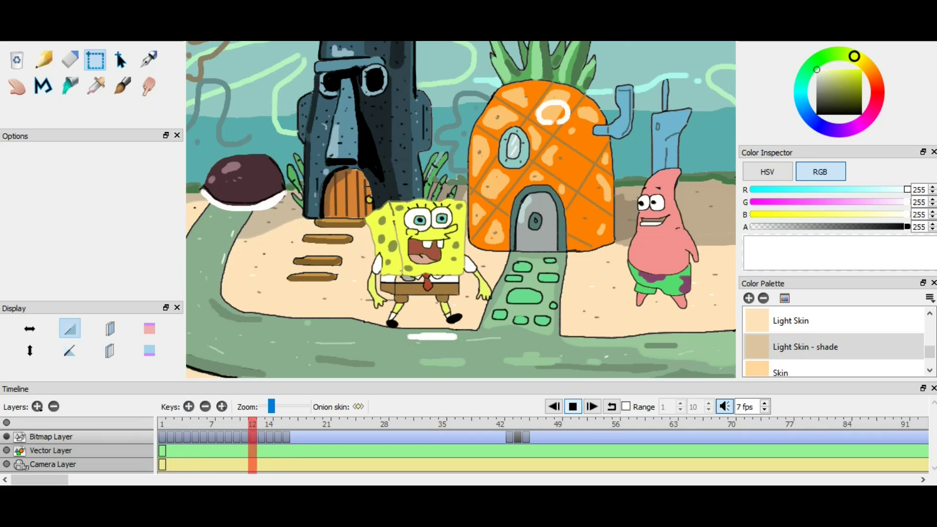
drag(261, 424, 228, 424)
key(Home)
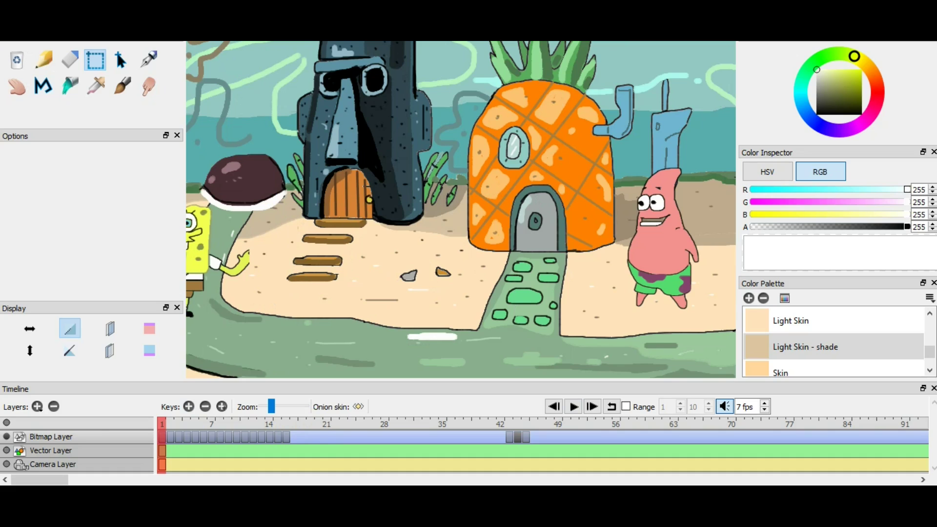
Select the bitmap layer's keys in frames 1 to 16 and shift them two frames later, starting at frame 3.
drag(171, 437, 287, 436)
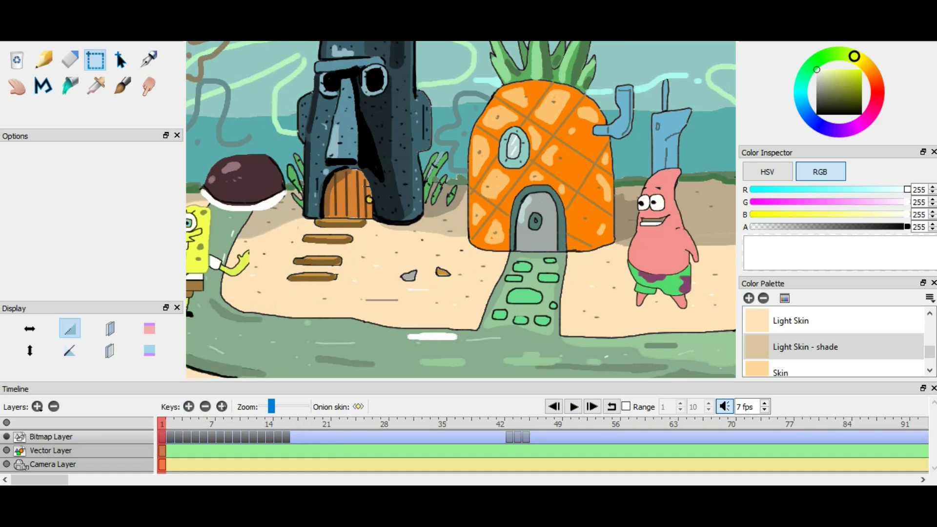
click(178, 424)
mouse_move(170, 437)
mouse_down()
mouse_move(187, 437)
mouse_move(178, 437)
mouse_up()
click(162, 436)
click(187, 424)
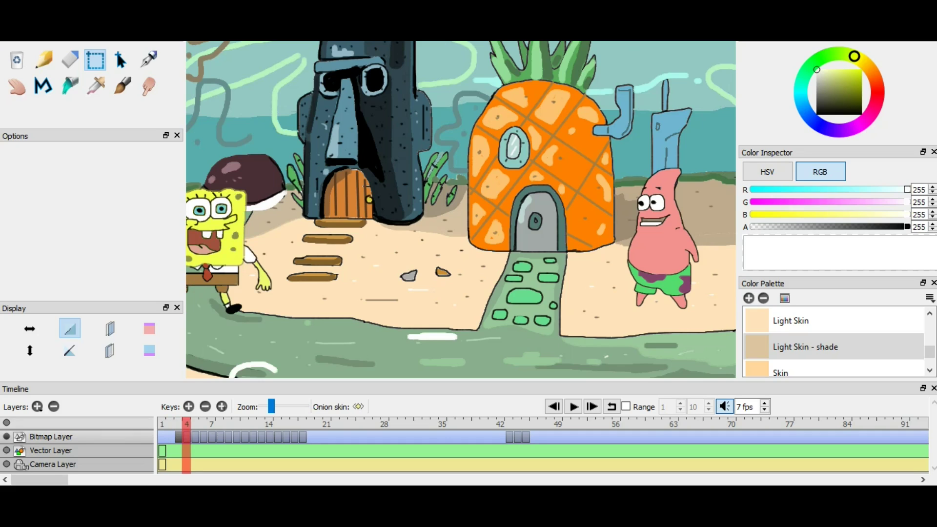
Duplicate the bitmap layer's key at frame 3 and move the original key to frame 1.
key(Left)
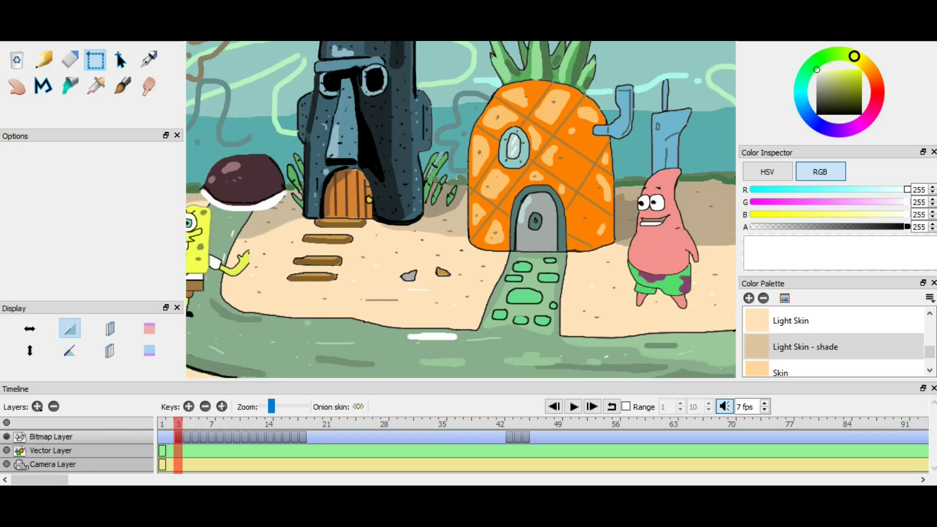
key(F6)
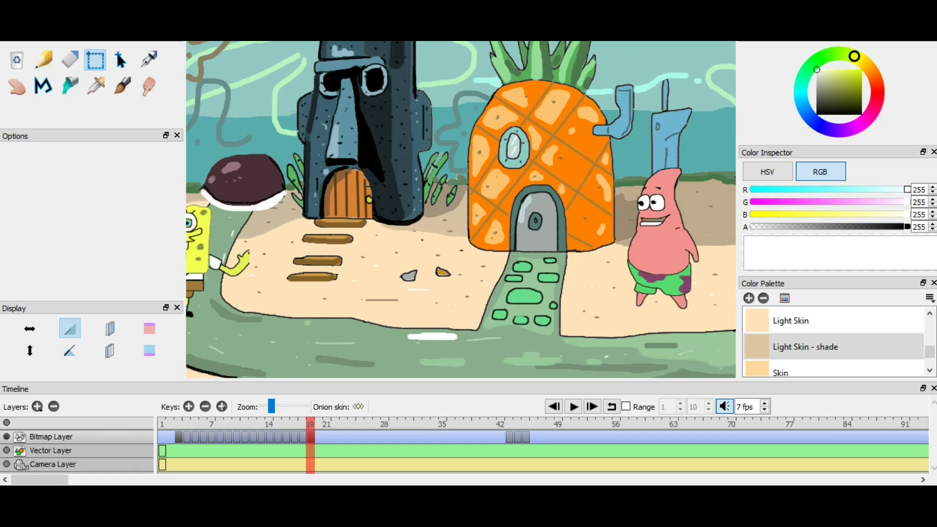
drag(179, 436, 162, 436)
Copy the clean background area beside the rock from frame 9 and paste it over the sponge character in frame 1.
click(187, 423)
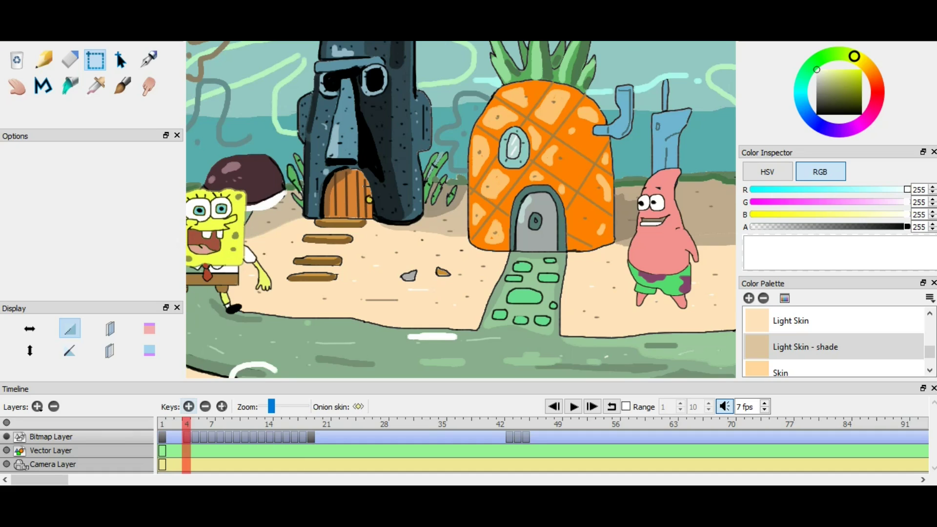
click(228, 423)
drag(224, 344, 181, 205)
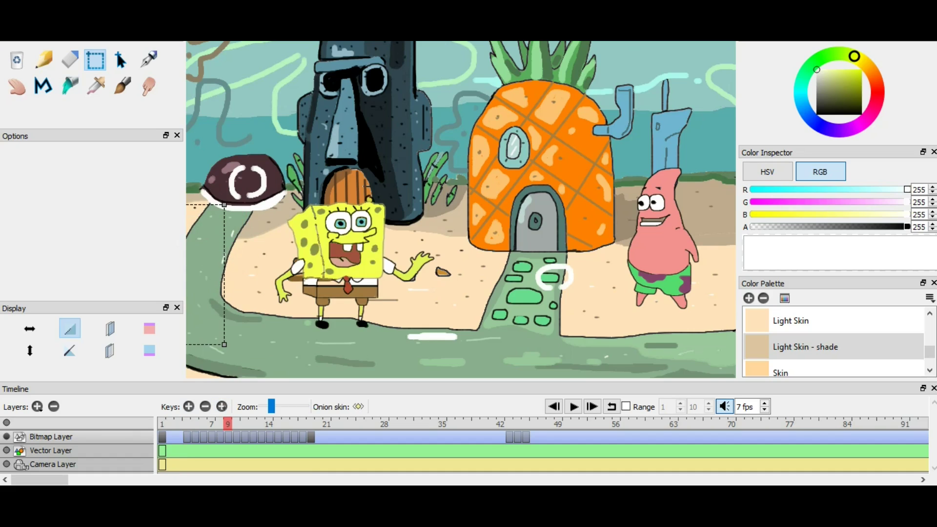
drag(224, 344, 240, 352)
click(31, 21)
click(56, 90)
click(161, 424)
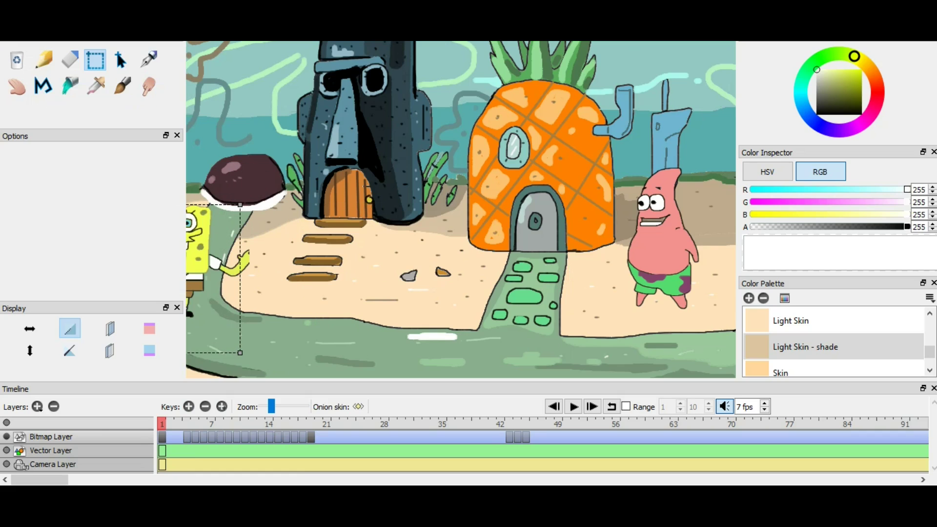
click(31, 20)
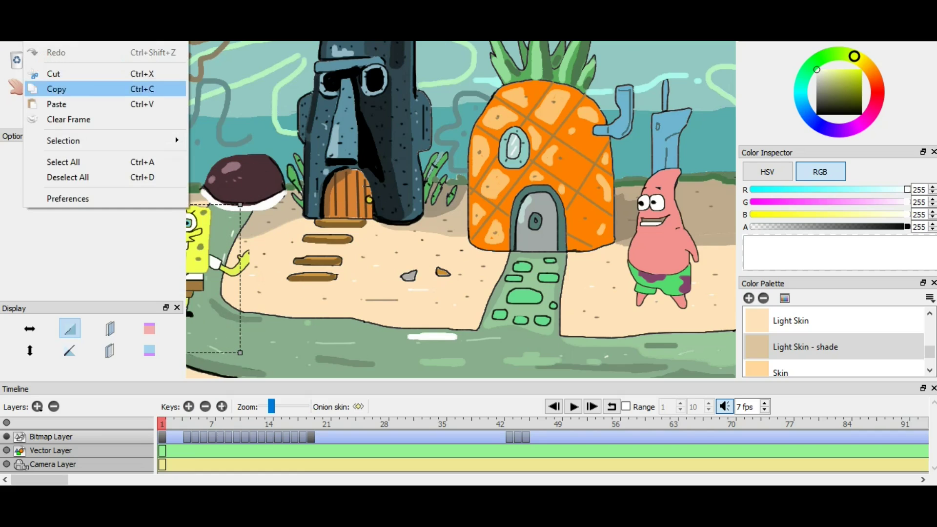
click(56, 104)
Copy the clean sand patch from frame 10 and paste it over the leftover piece of the sponge's hand in frame 1.
click(222, 240)
drag(221, 240, 222, 240)
drag(265, 291, 231, 241)
drag(162, 424, 195, 424)
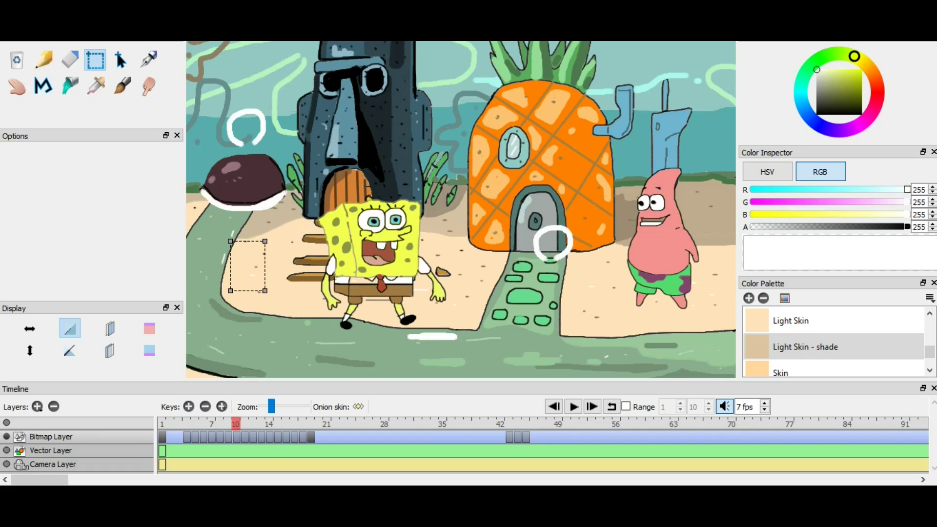
click(32, 22)
click(68, 89)
click(162, 424)
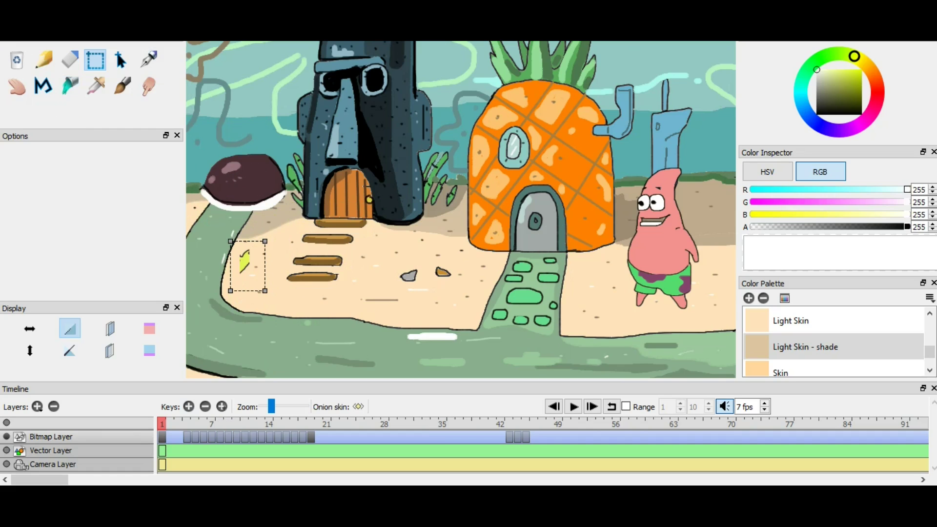
click(32, 22)
click(53, 74)
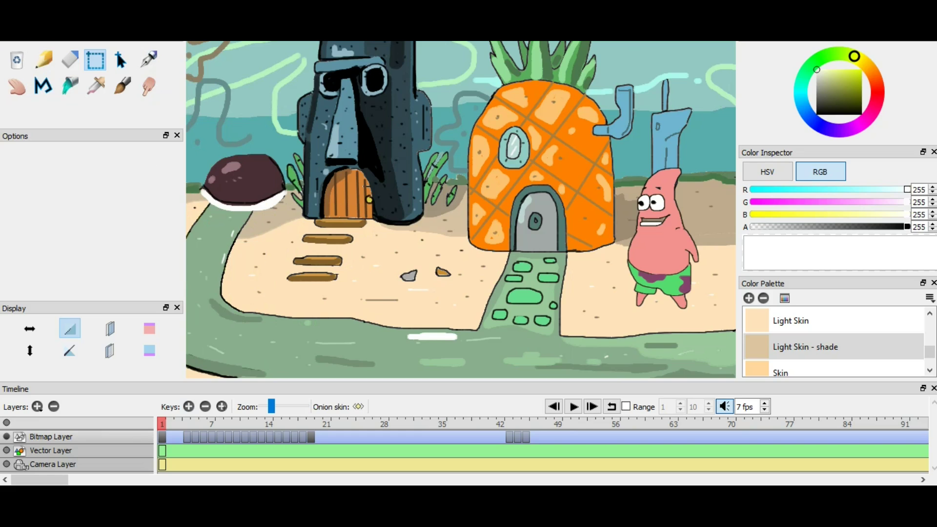
Move the duplicated key from frame 19 to frame 2 and shift the remaining walking keys to frames 3 to 17.
click(293, 424)
drag(293, 424, 310, 424)
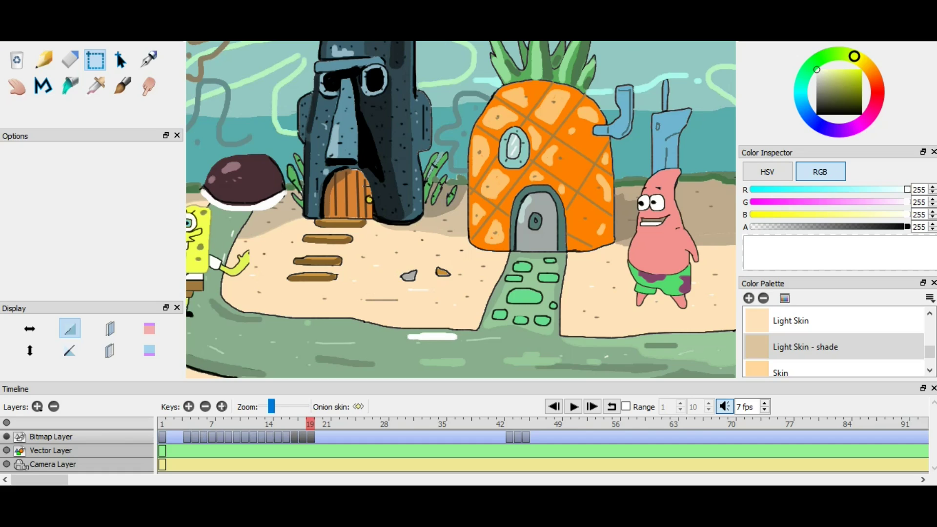
drag(187, 437, 294, 437)
click(162, 424)
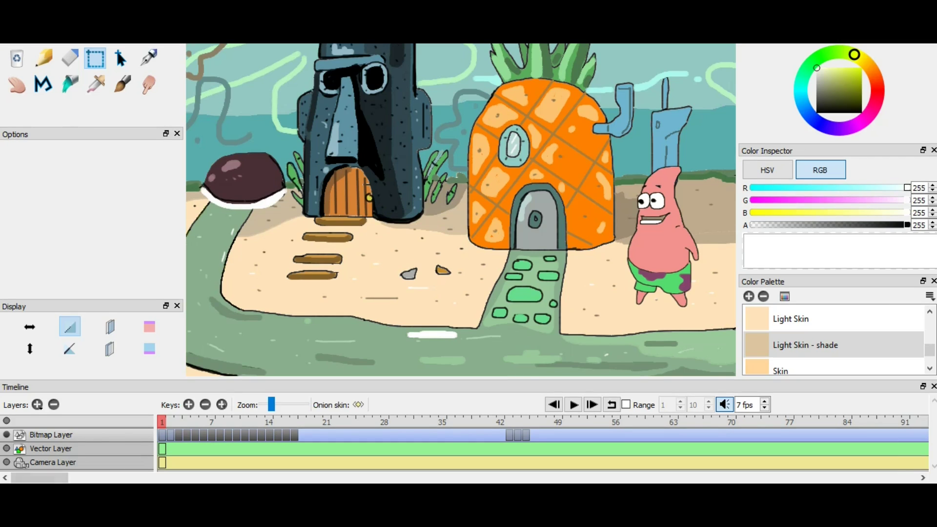
Step forward and back through the first seven frames and play the animation from frame 1 to check the sponge's entrance.
key(period)
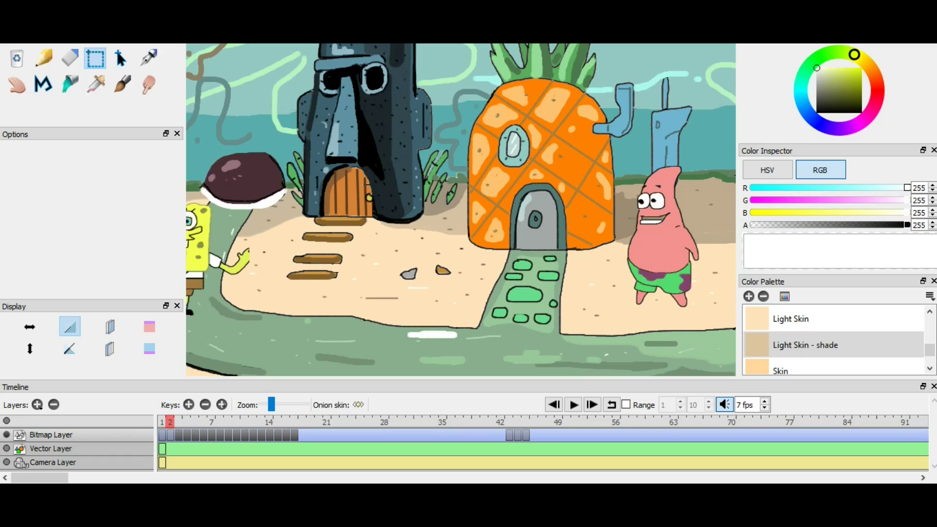
key(period)
key(period)
key(period)
key(period)
key(period)
key(comma)
key(comma)
key(comma)
key(comma)
key(comma)
key(comma)
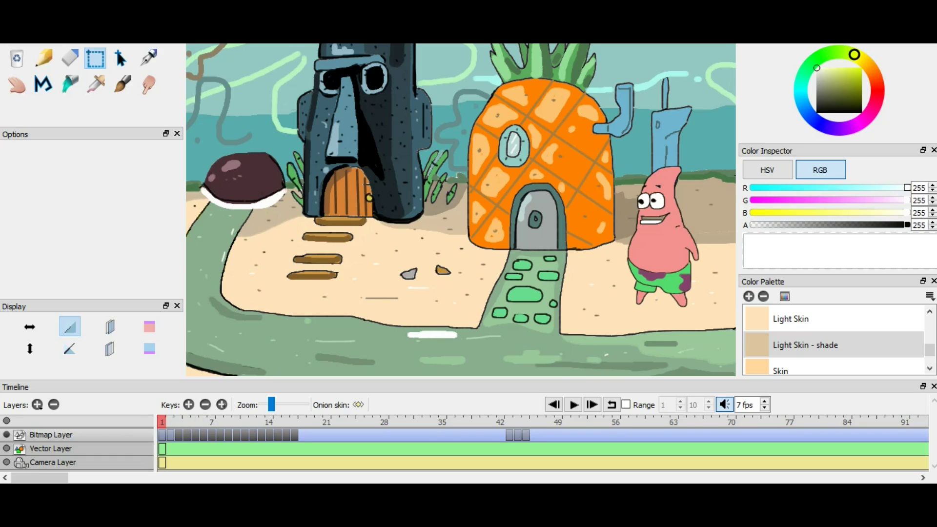
key(Return)
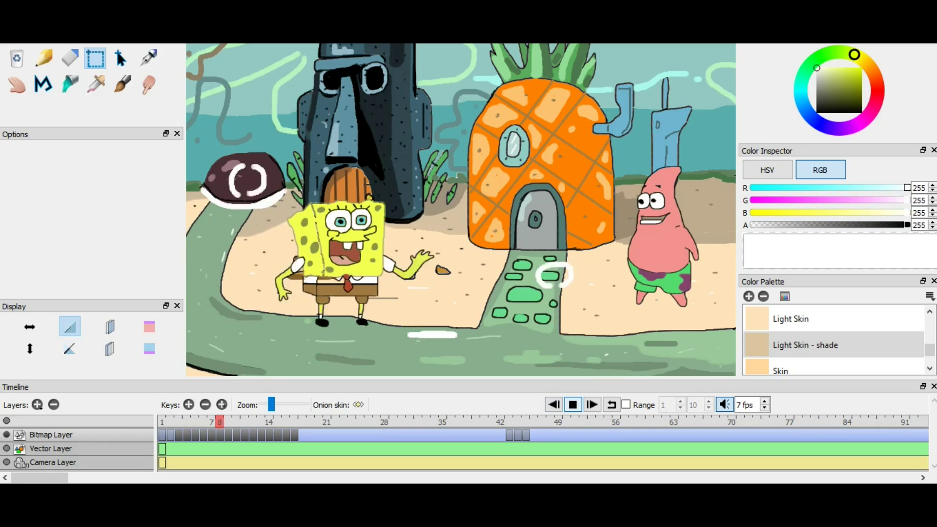